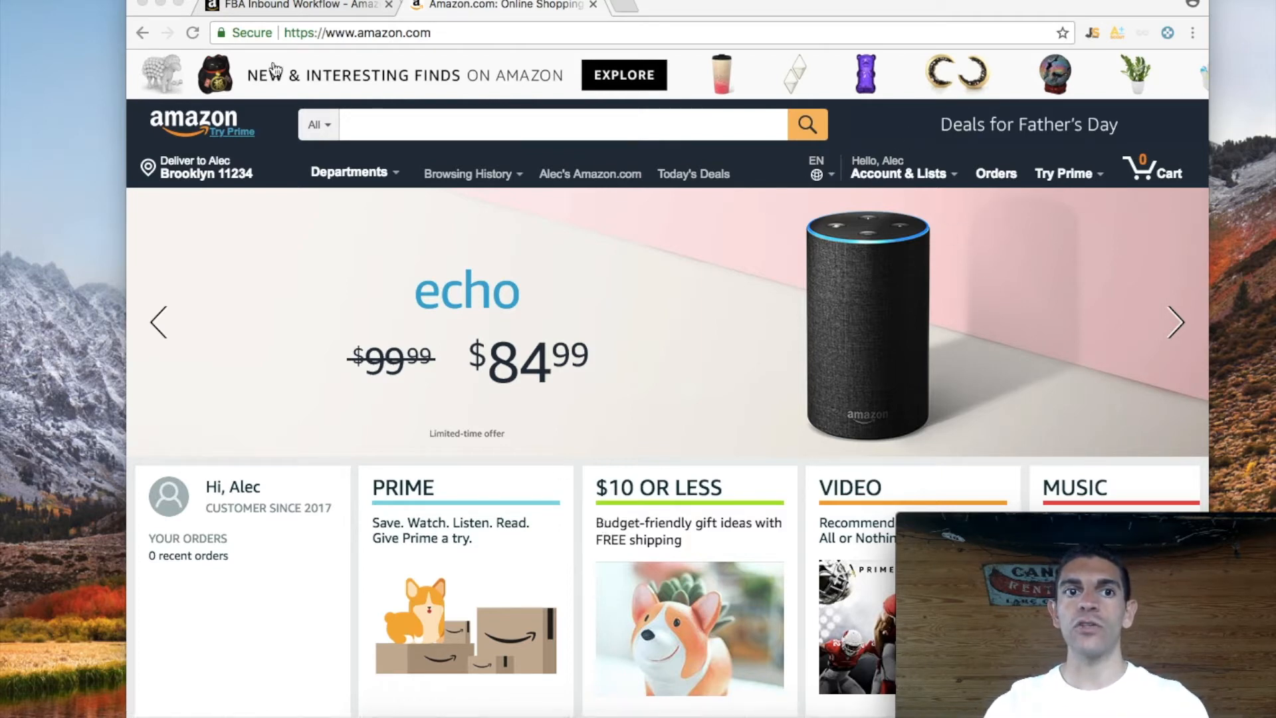
Step: In the FBA Inbound Workflow page, set the packing type to case-packed products and continue to the shipping plan
click(299, 5)
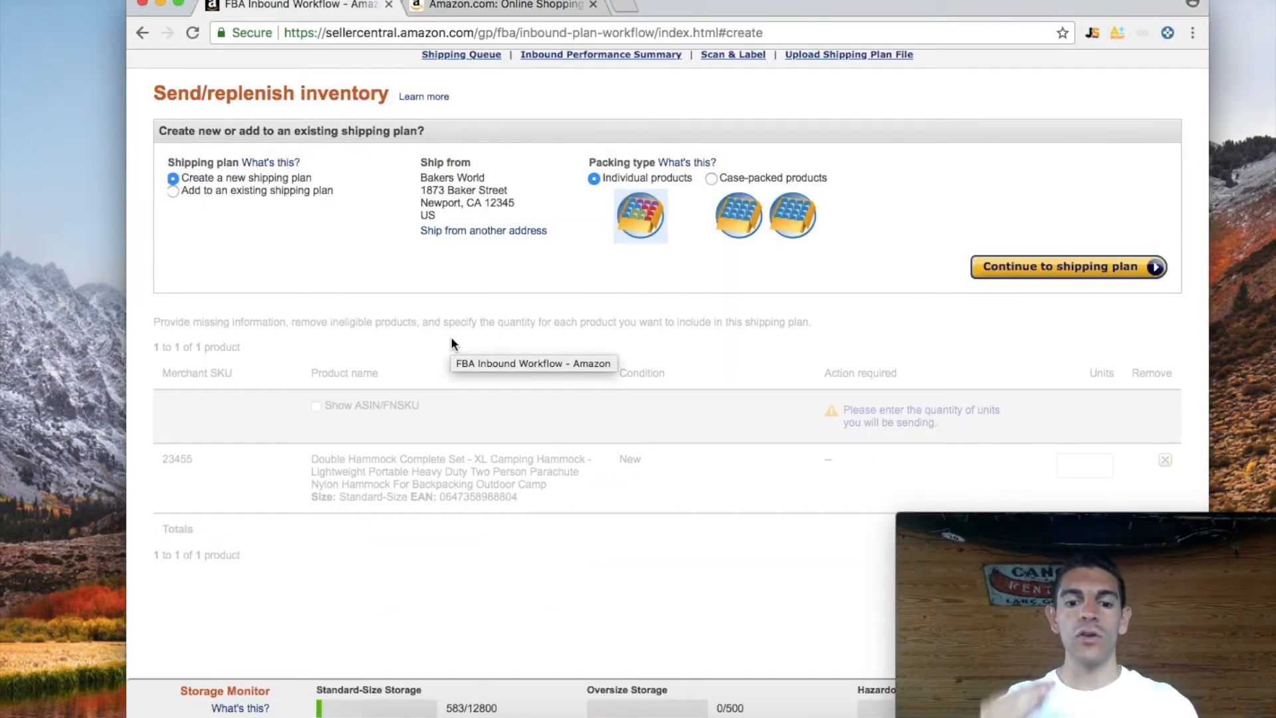
scroll(451, 338, up, 2)
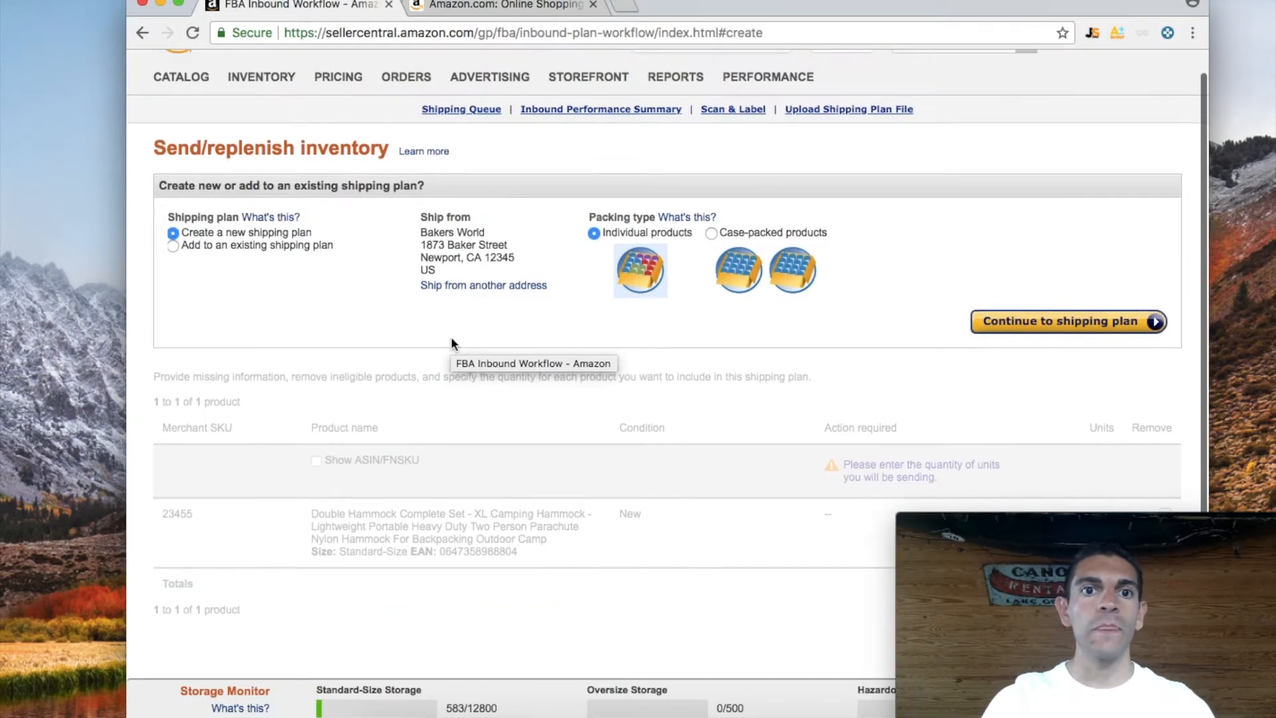
scroll(450, 343, down, 1)
mouse_move(259, 67)
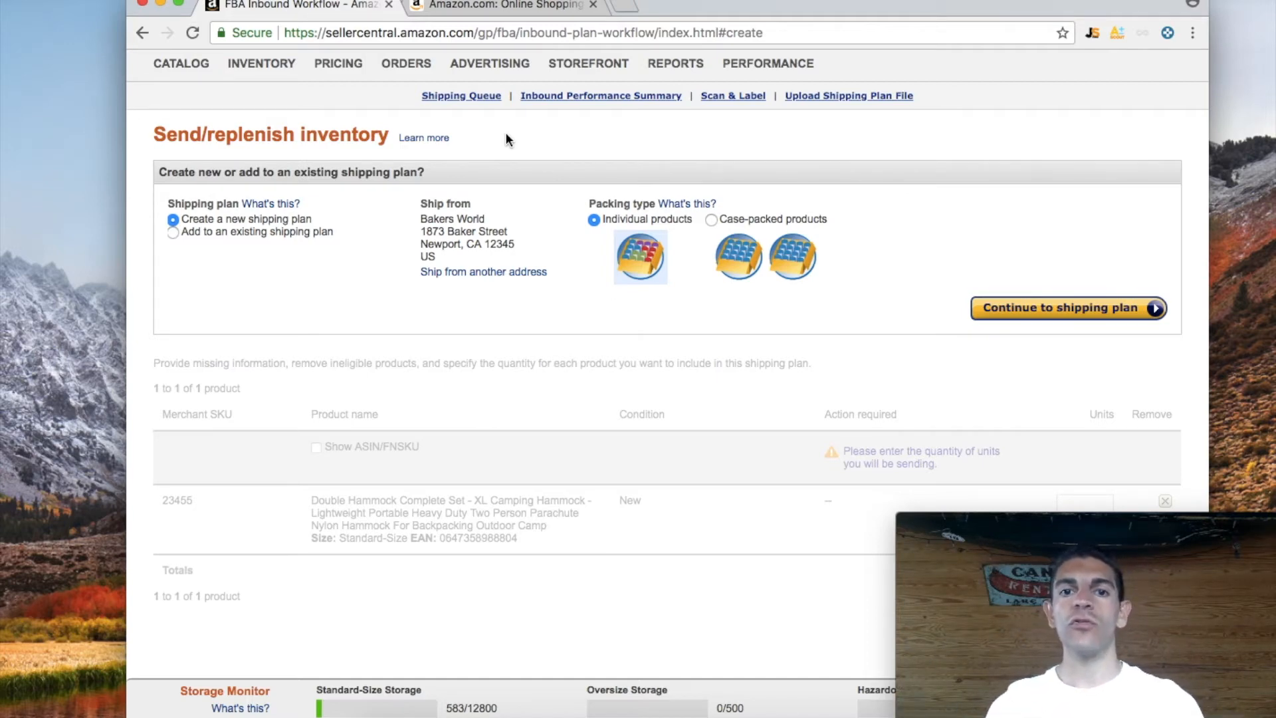
mouse_move(261, 64)
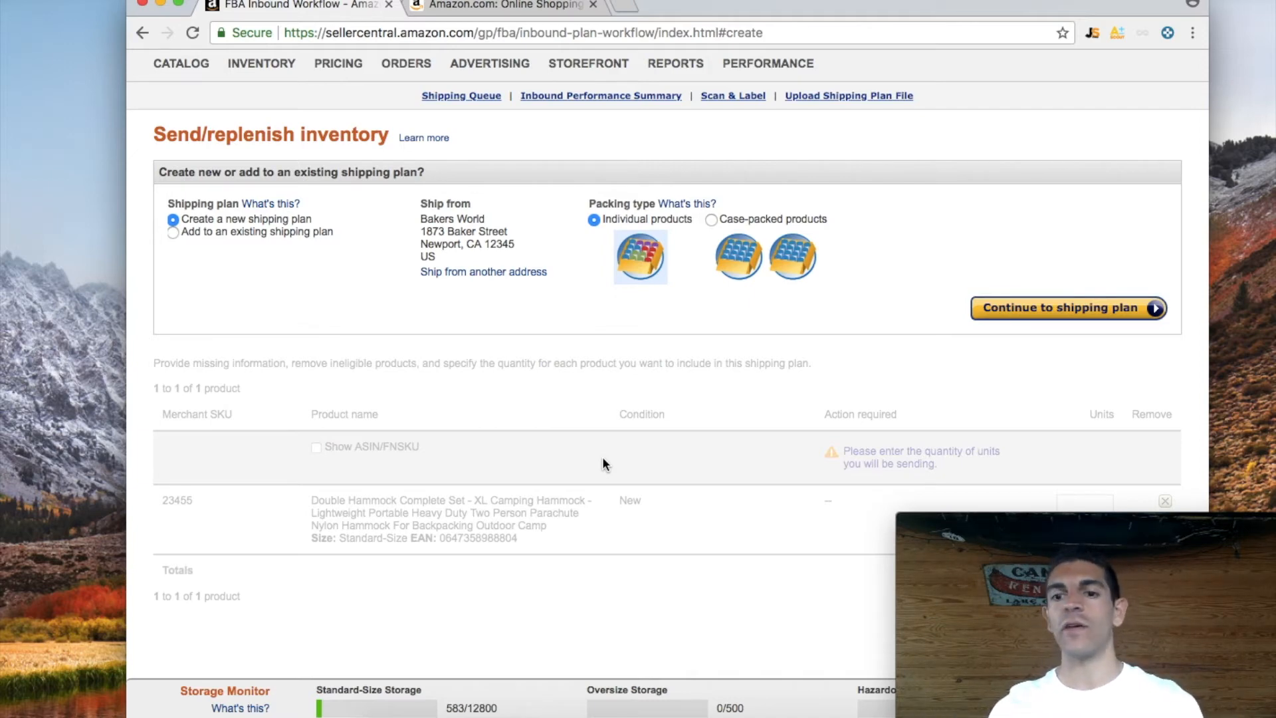
click(710, 220)
click(1033, 310)
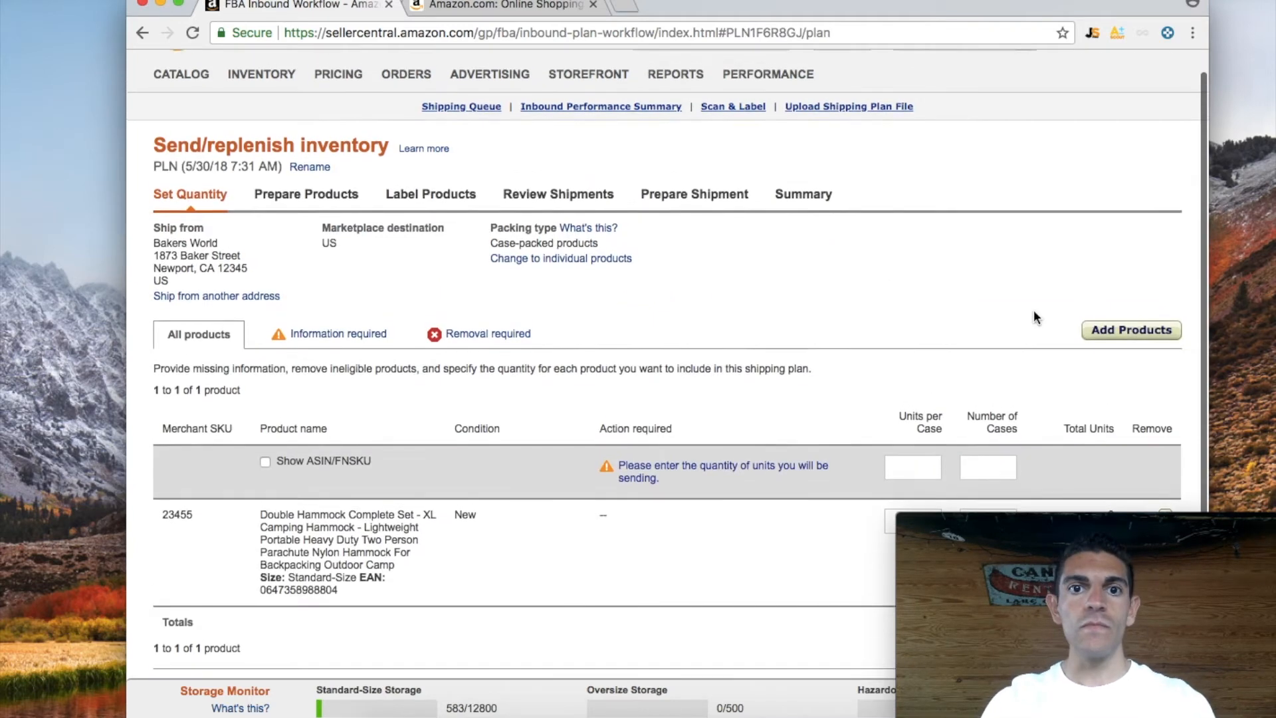
Step: Set the double hammock's shipping quantity to 50 units per case and 10 cases
scroll(1034, 310, down, 1)
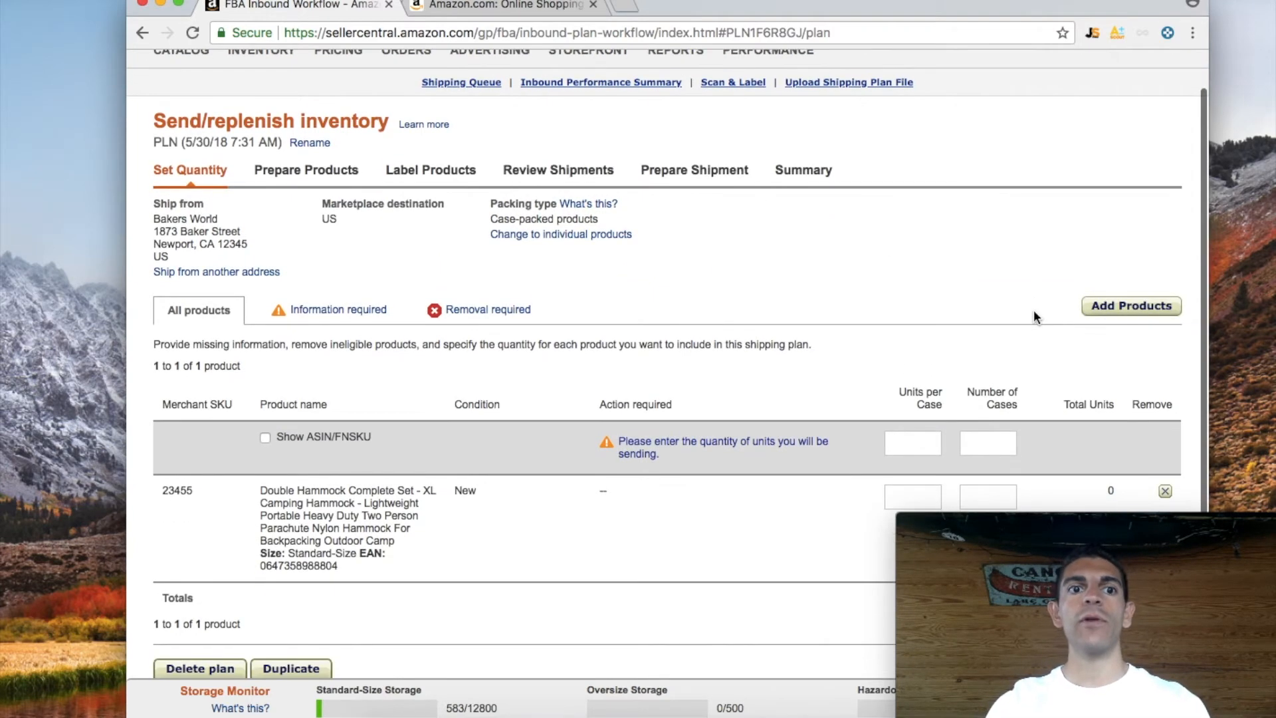
scroll(1033, 310, down, 1)
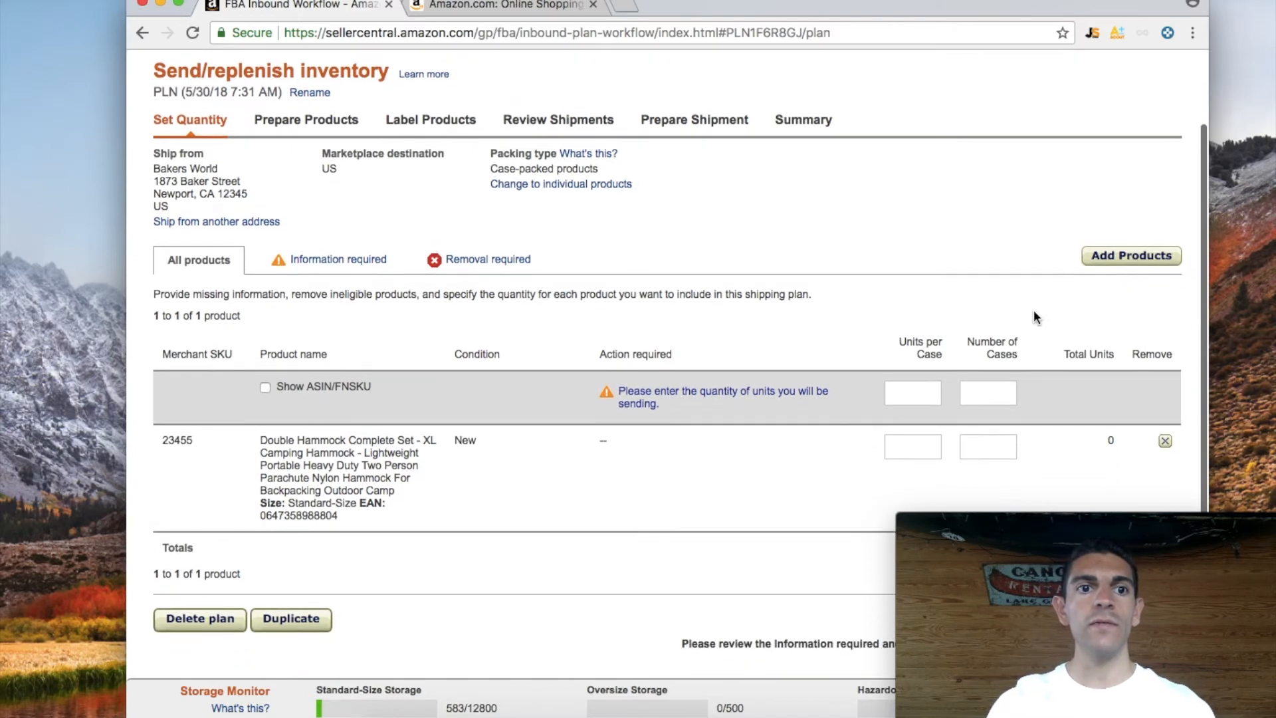
scroll(286, 299, down, 3)
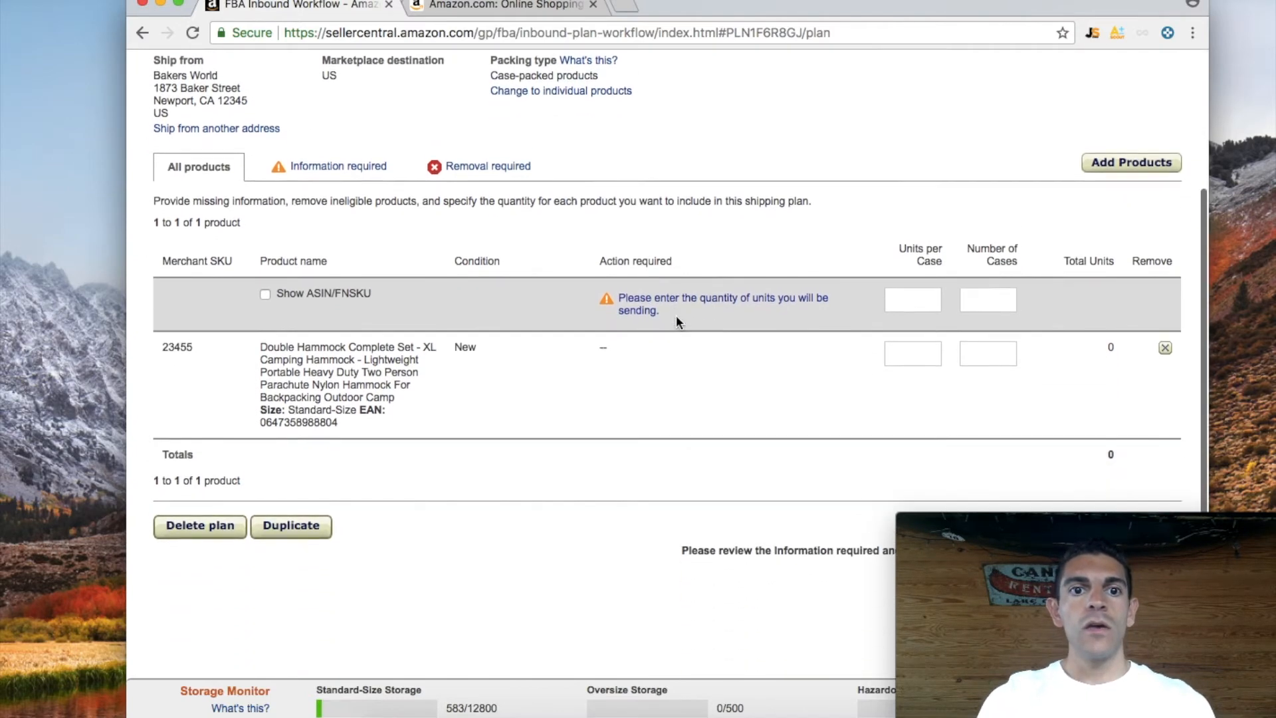
double_click(314, 371)
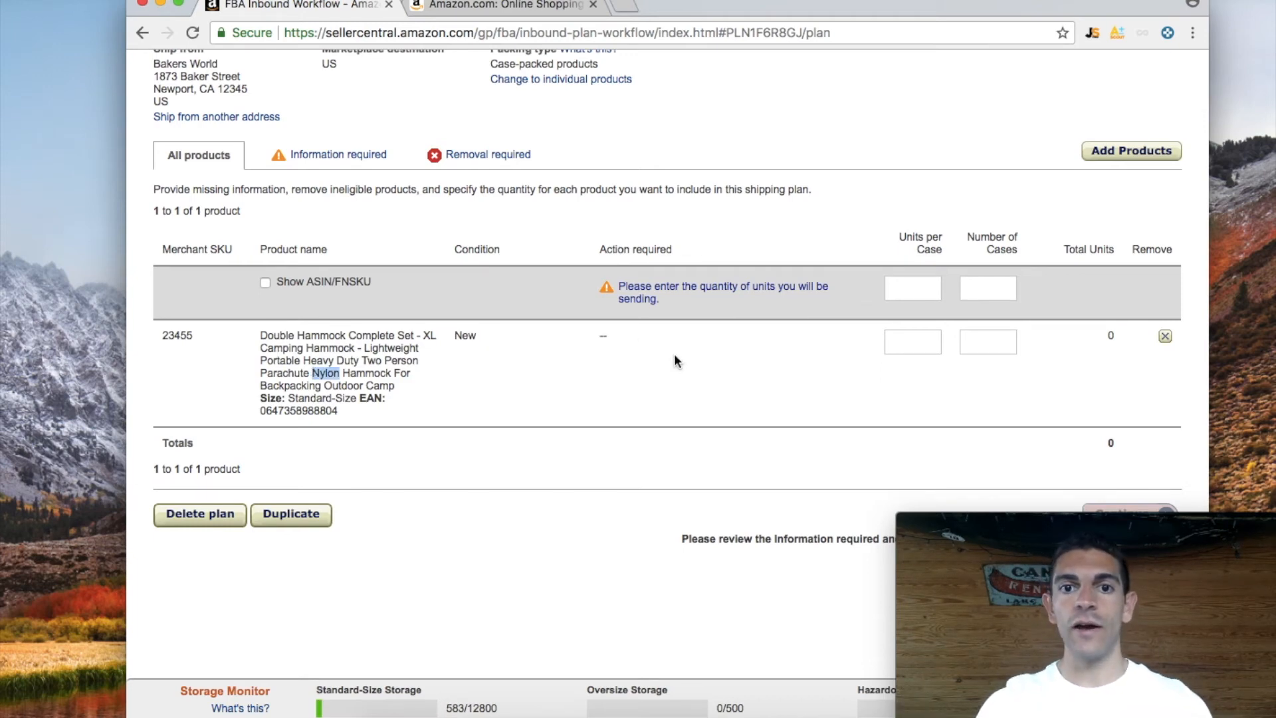
scroll(695, 370, down, 1)
click(920, 339)
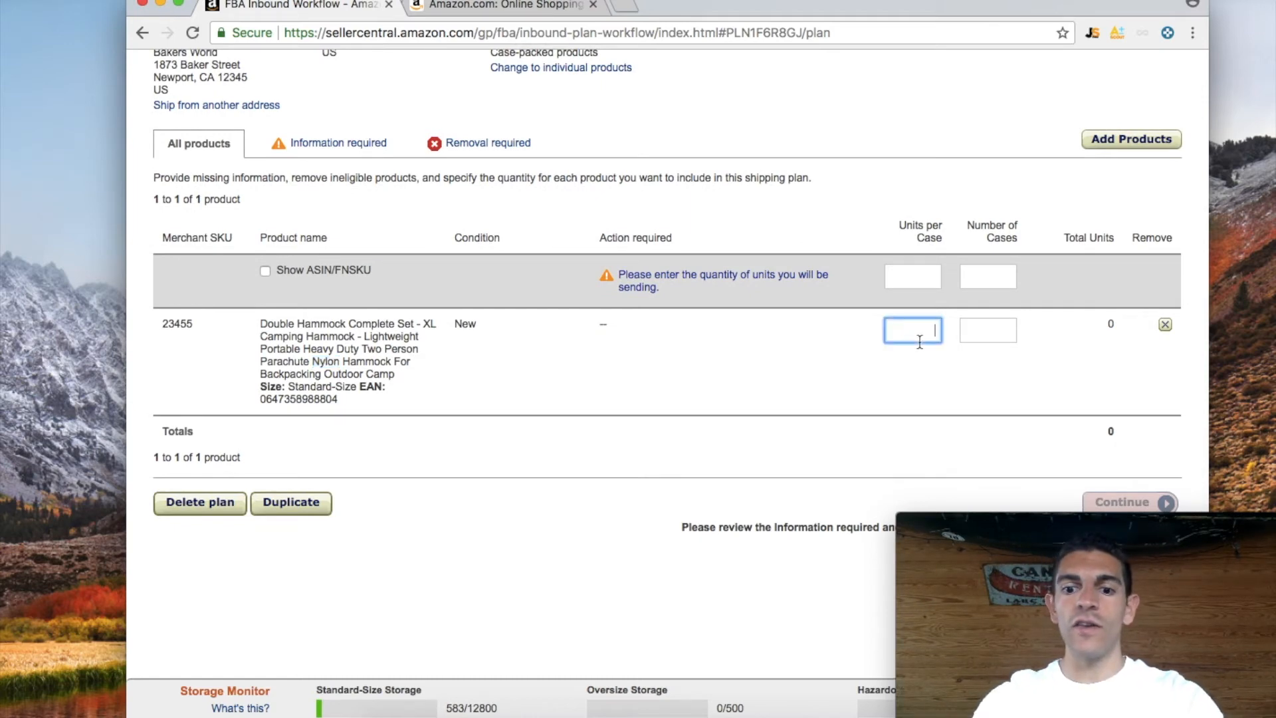
text(50)
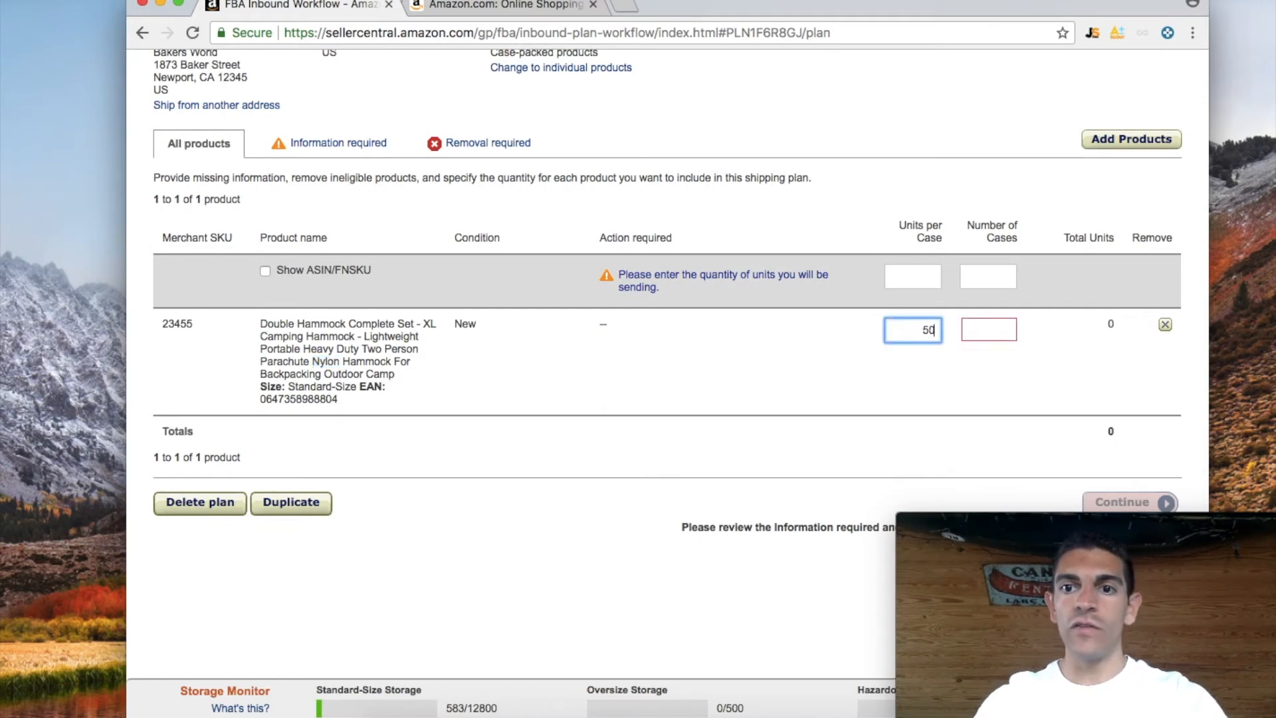
key(Tab)
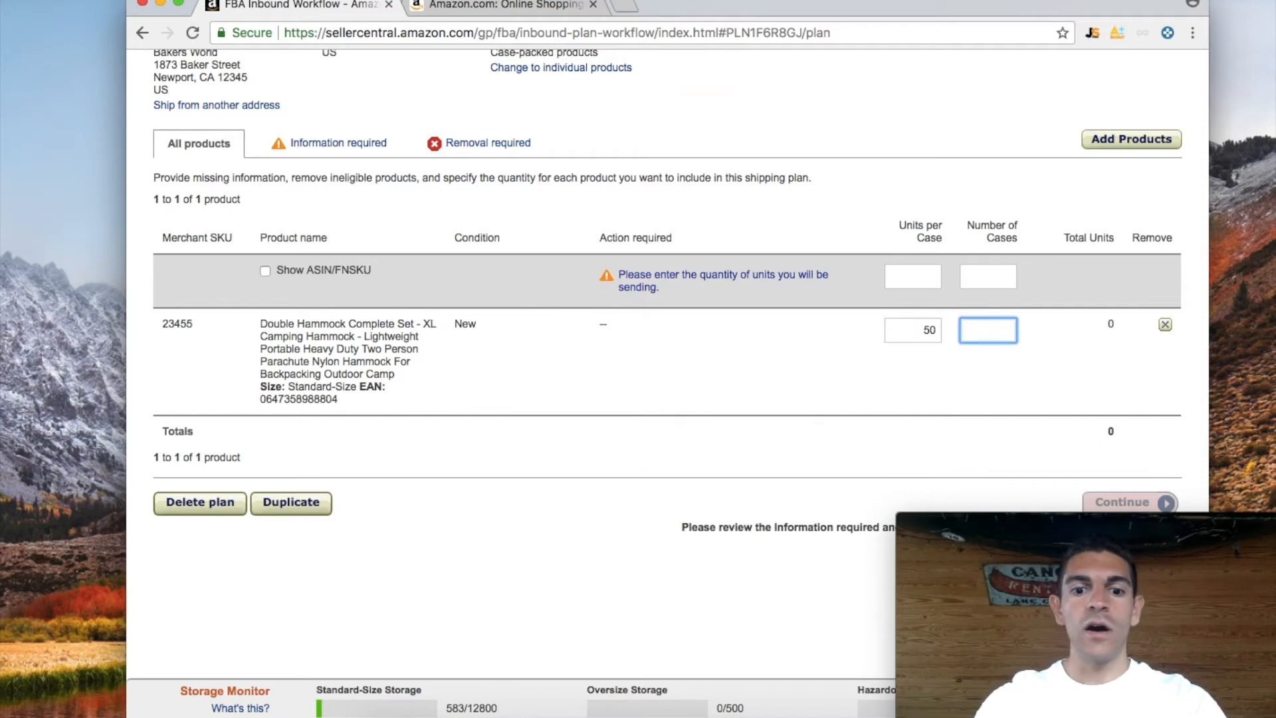
text(10)
click(743, 434)
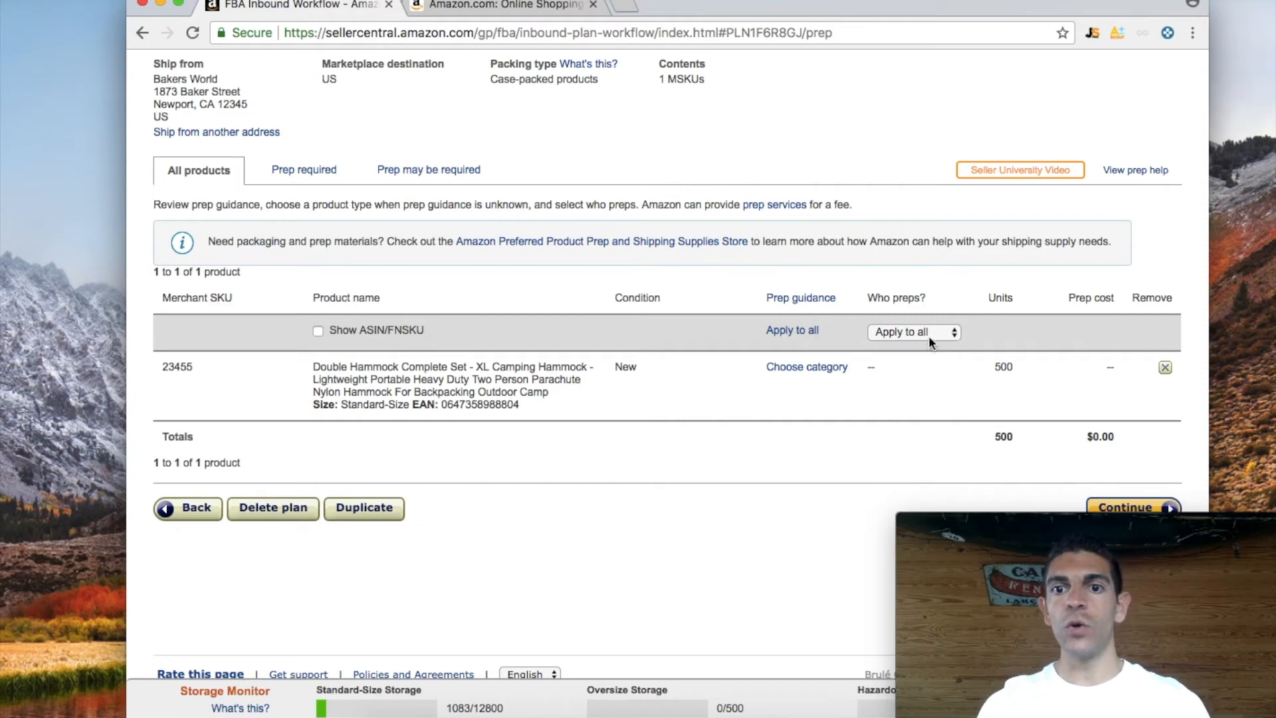
Step: Choose Fragile/Glass as the prep category for the double hammock
click(837, 371)
click(671, 259)
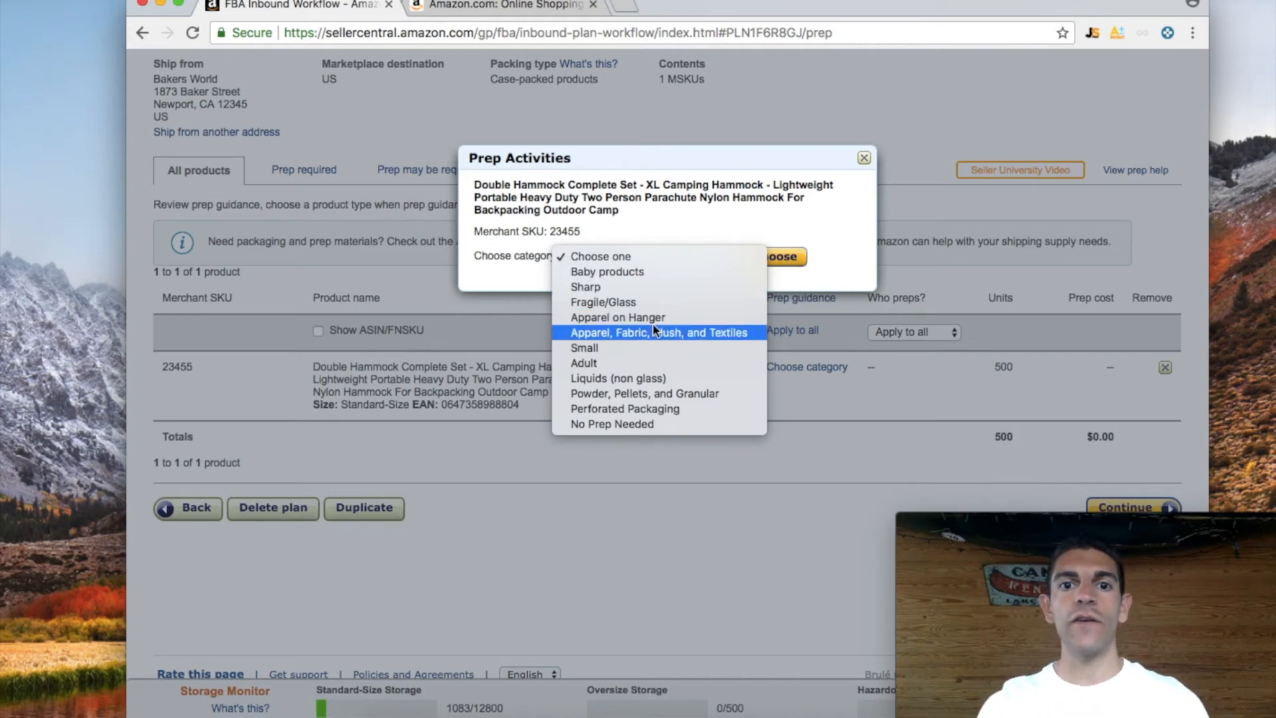
click(665, 303)
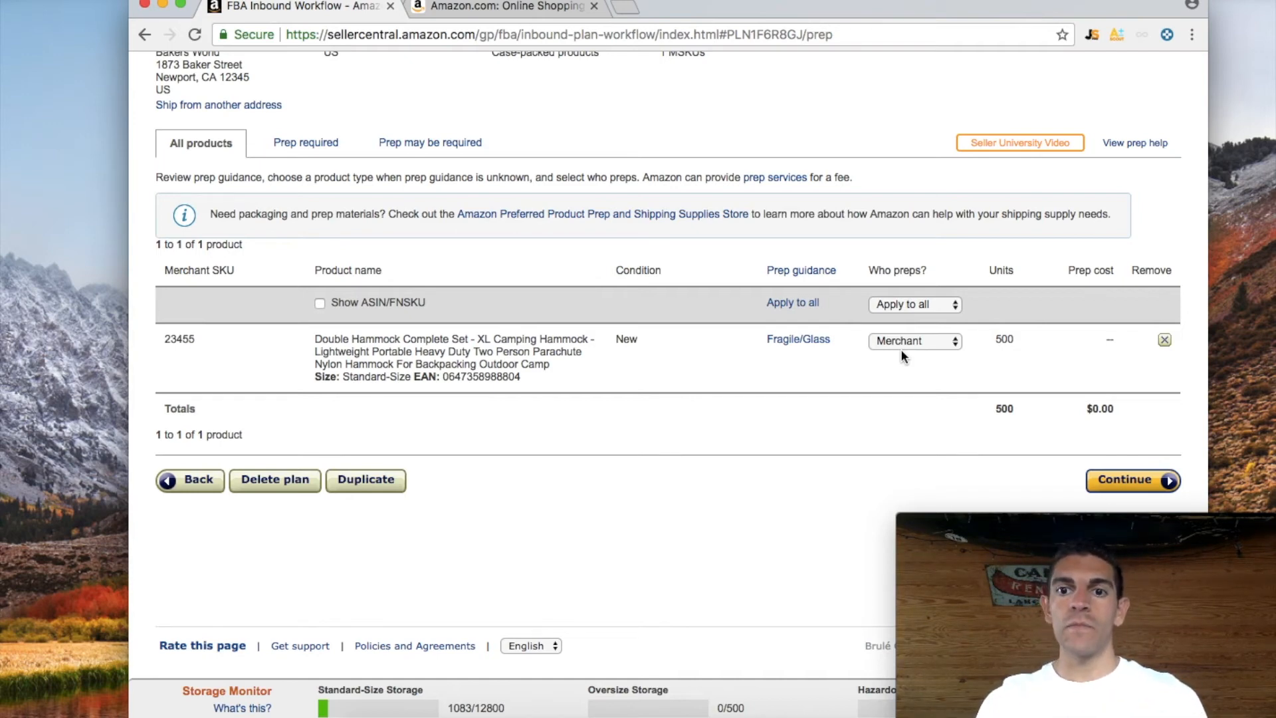
Step: Keep Merchant as the party who preps the hammock and continue to product labelling
click(900, 343)
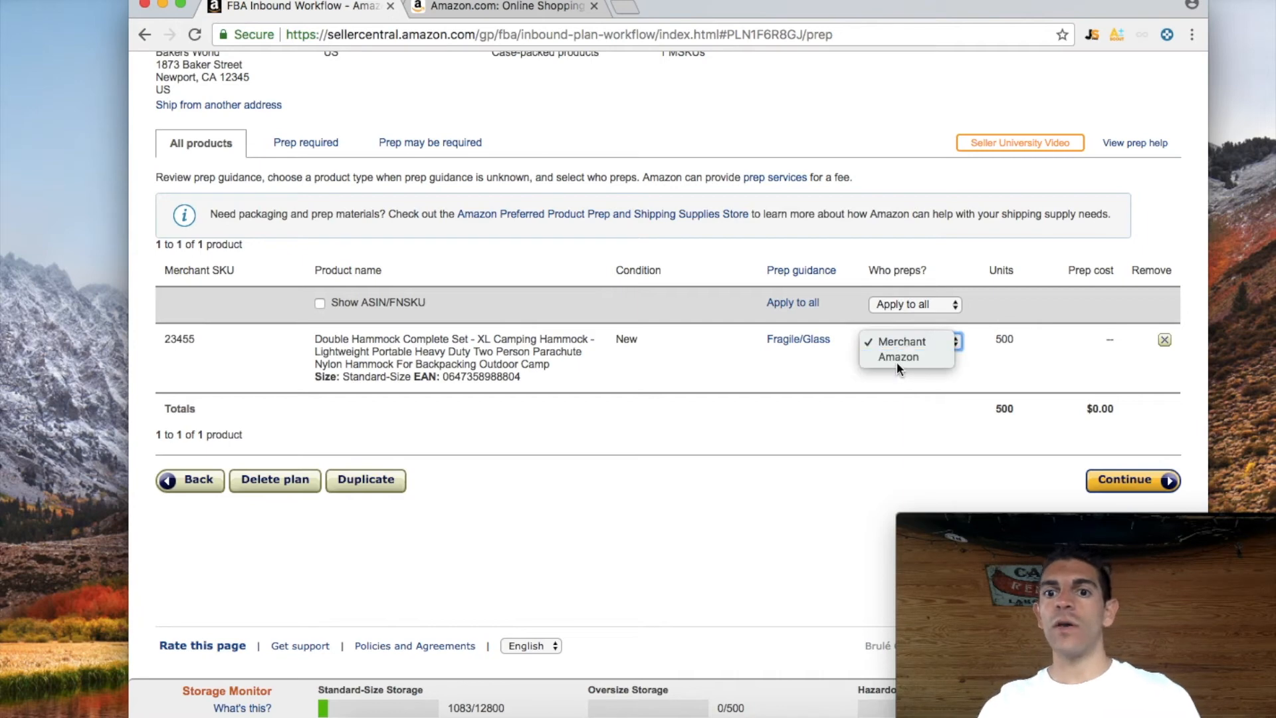
click(861, 419)
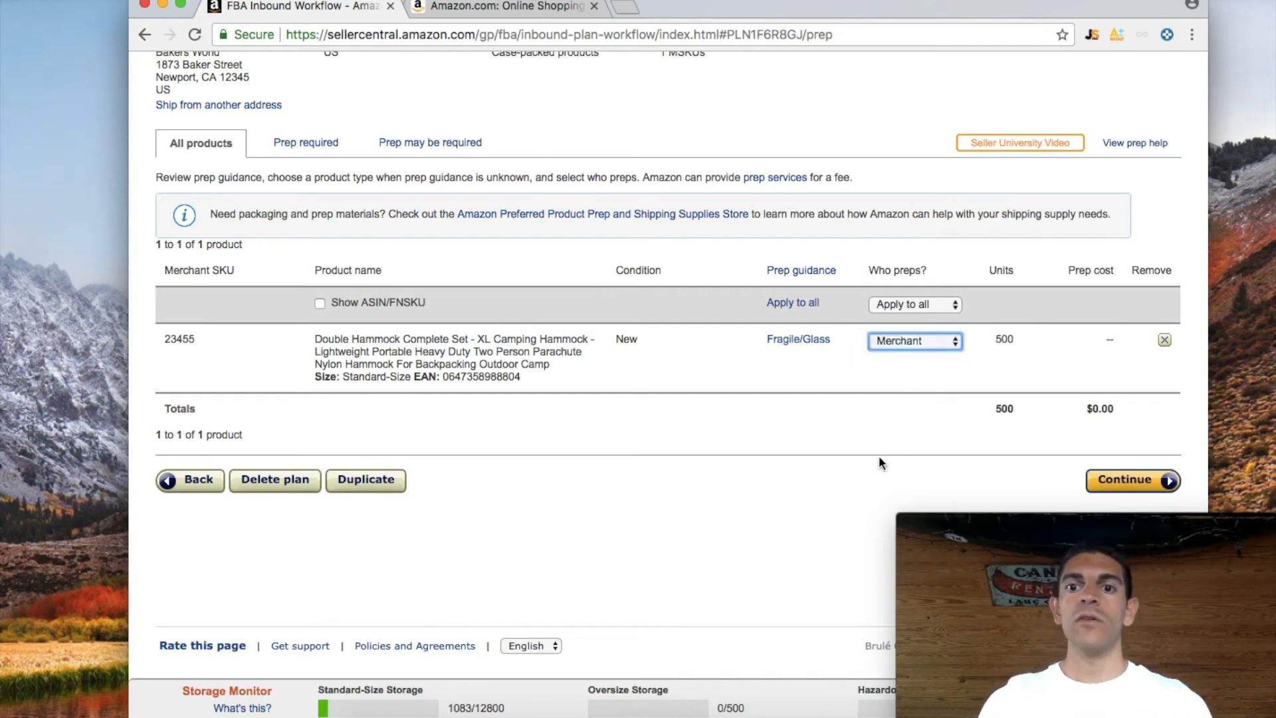
click(920, 339)
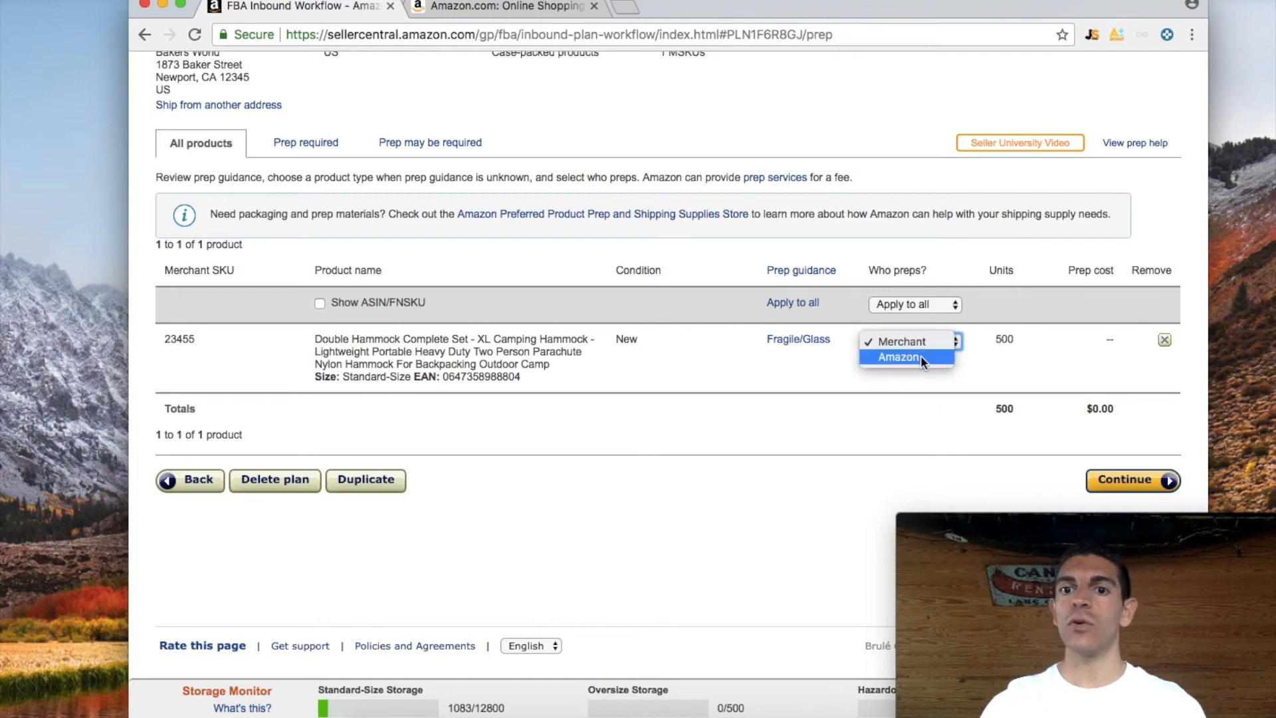
click(920, 338)
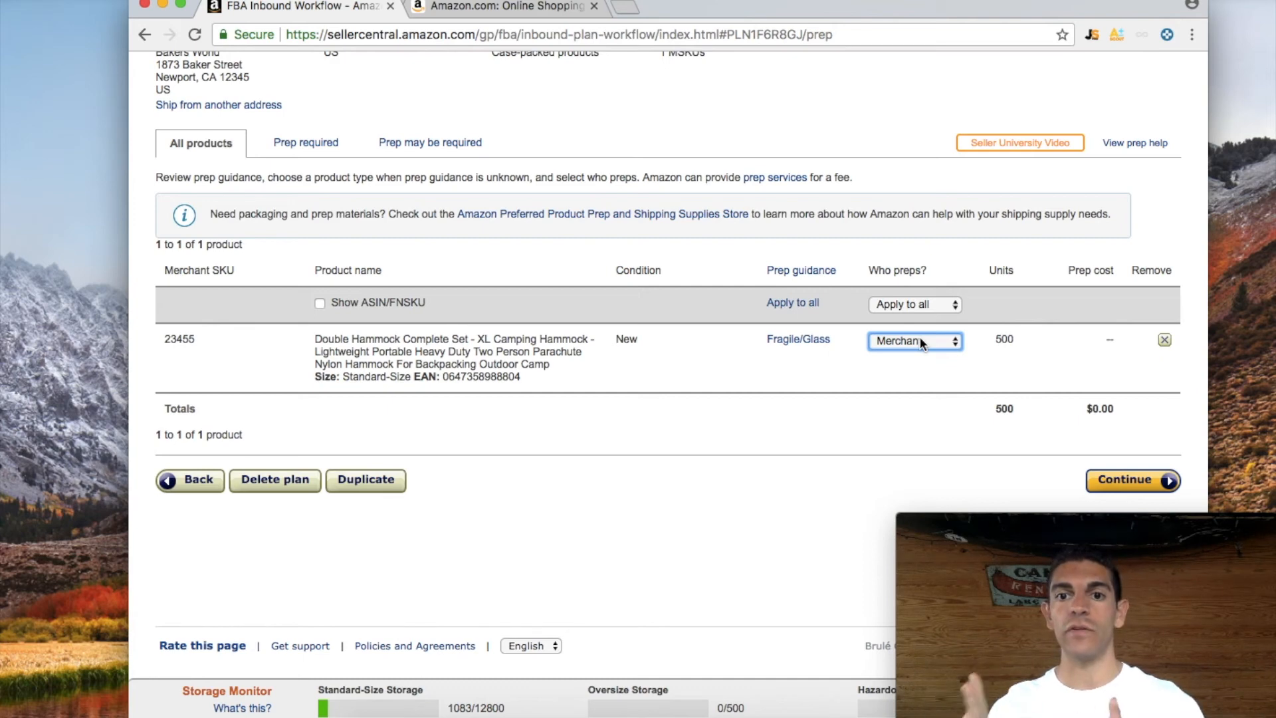
click(920, 340)
click(922, 341)
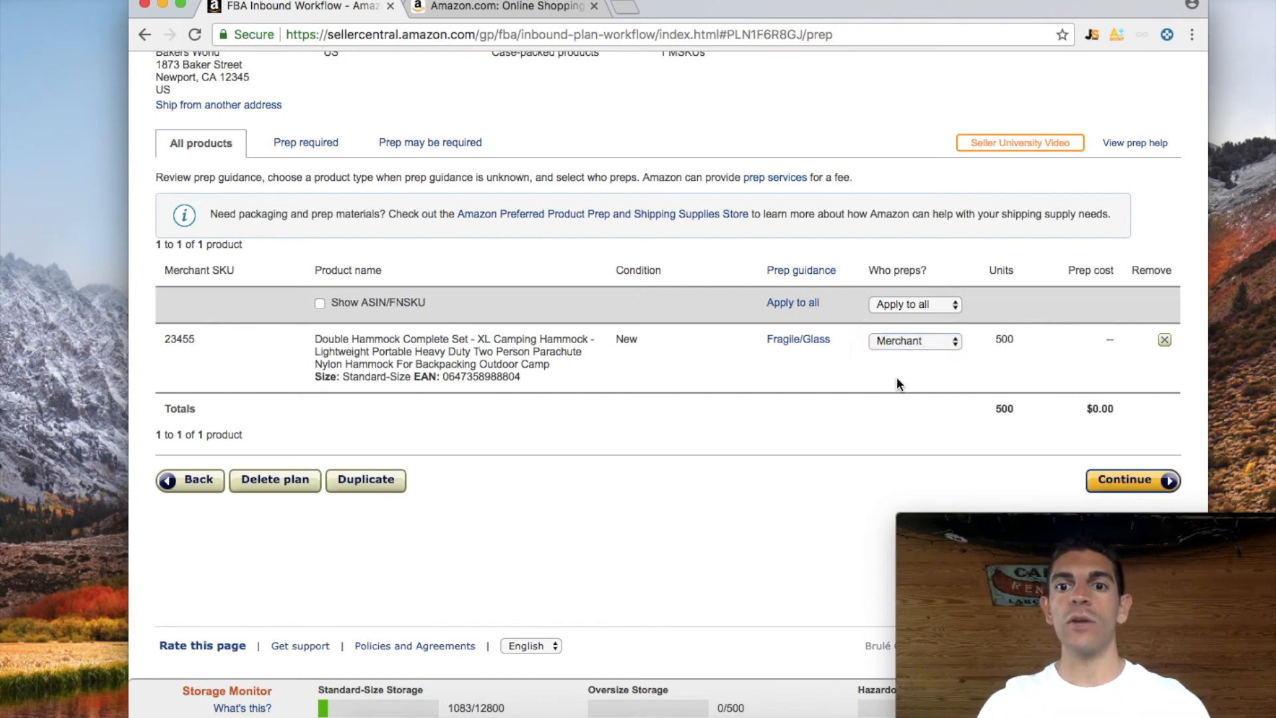
click(1132, 481)
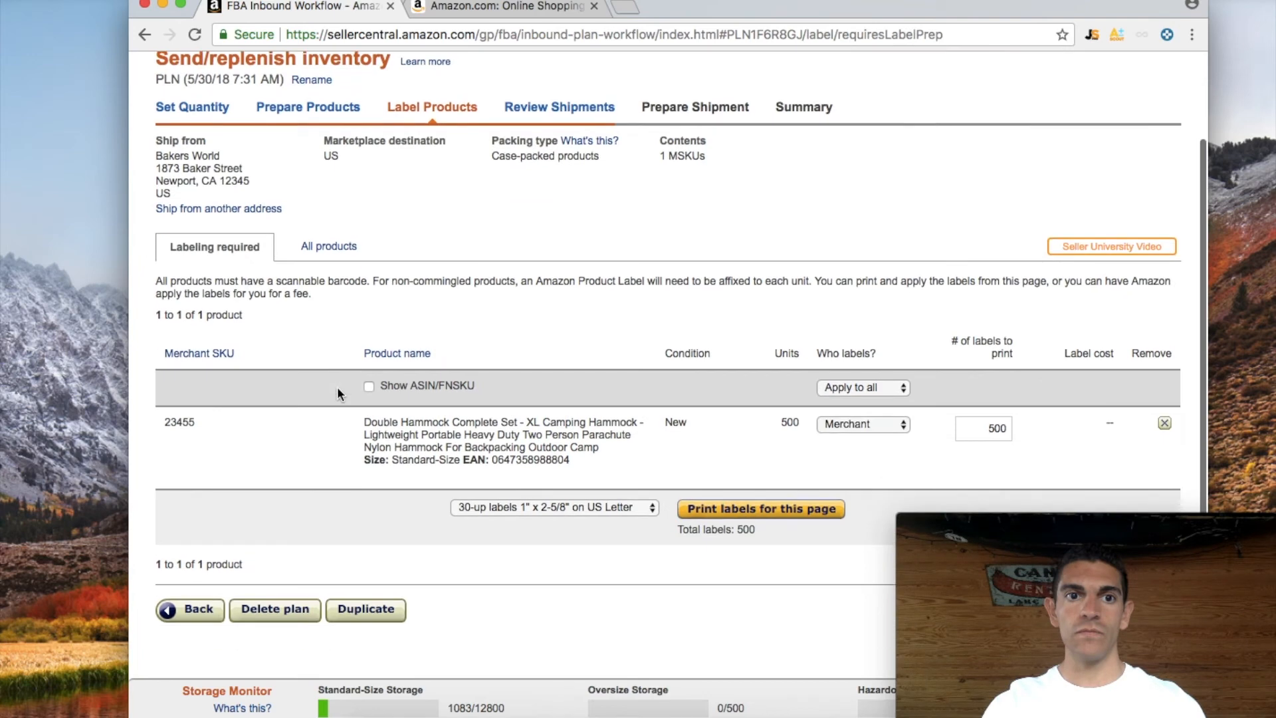
Step: Print the 500 hammock labels in the 30-up 1" x 2-5/8" US Letter format and look through the generated barcode pages
scroll(635, 438, down, 1)
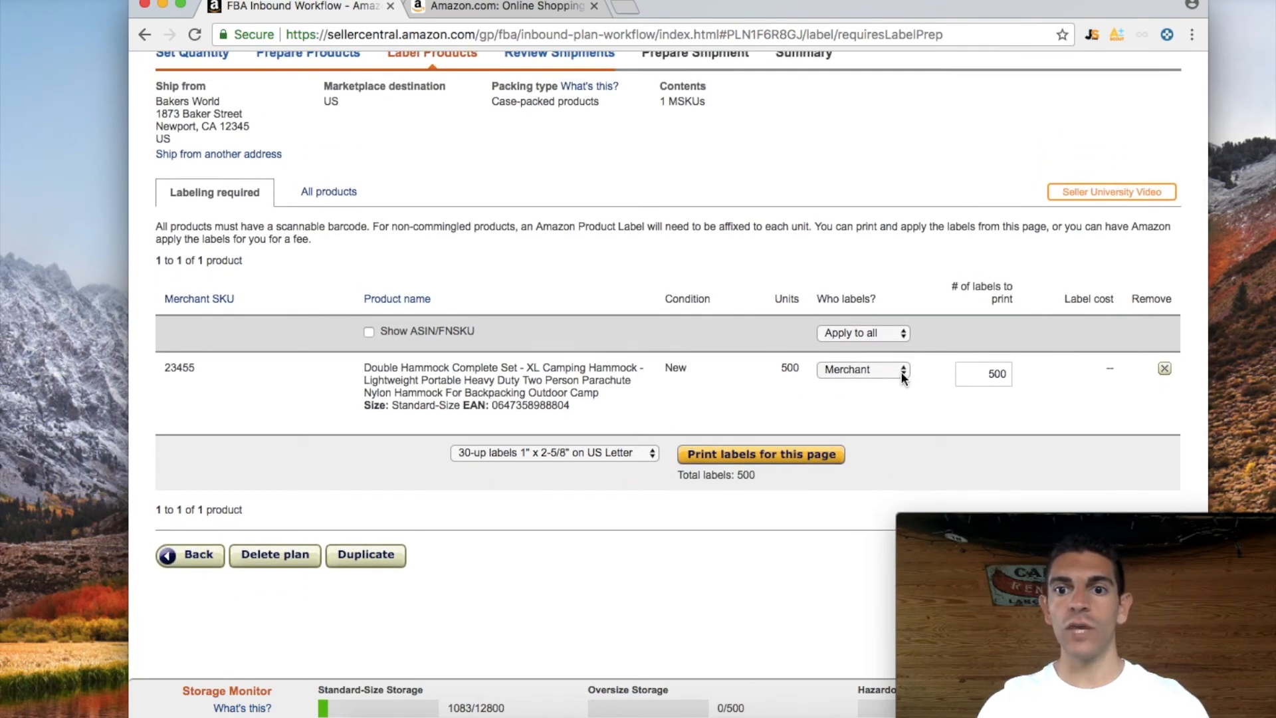
scroll(773, 477, down, 1)
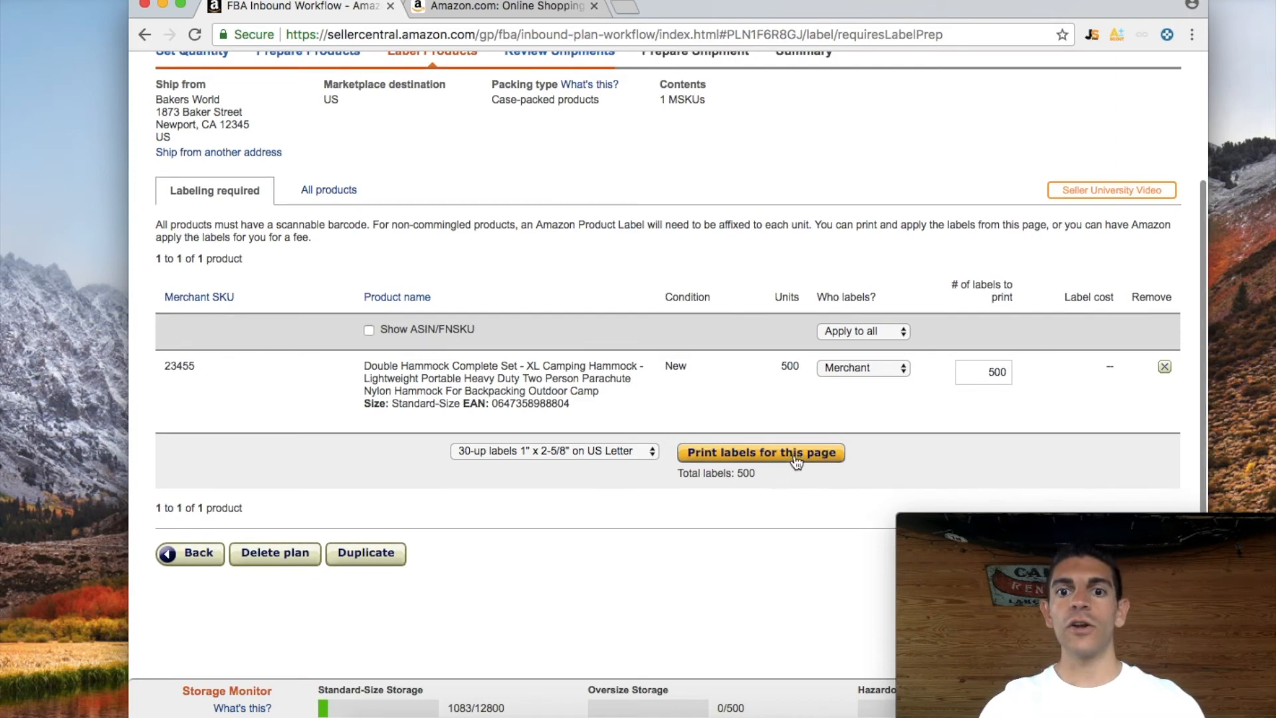
click(795, 466)
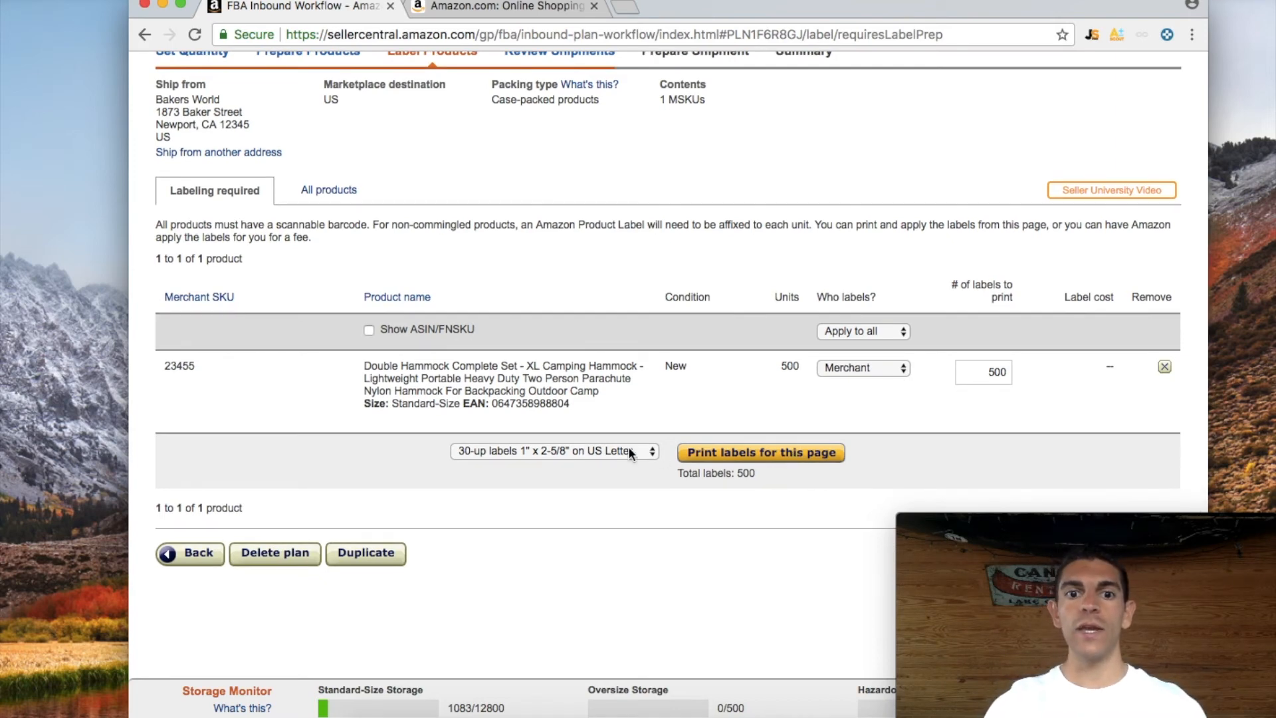
scroll(694, 430, down, 1)
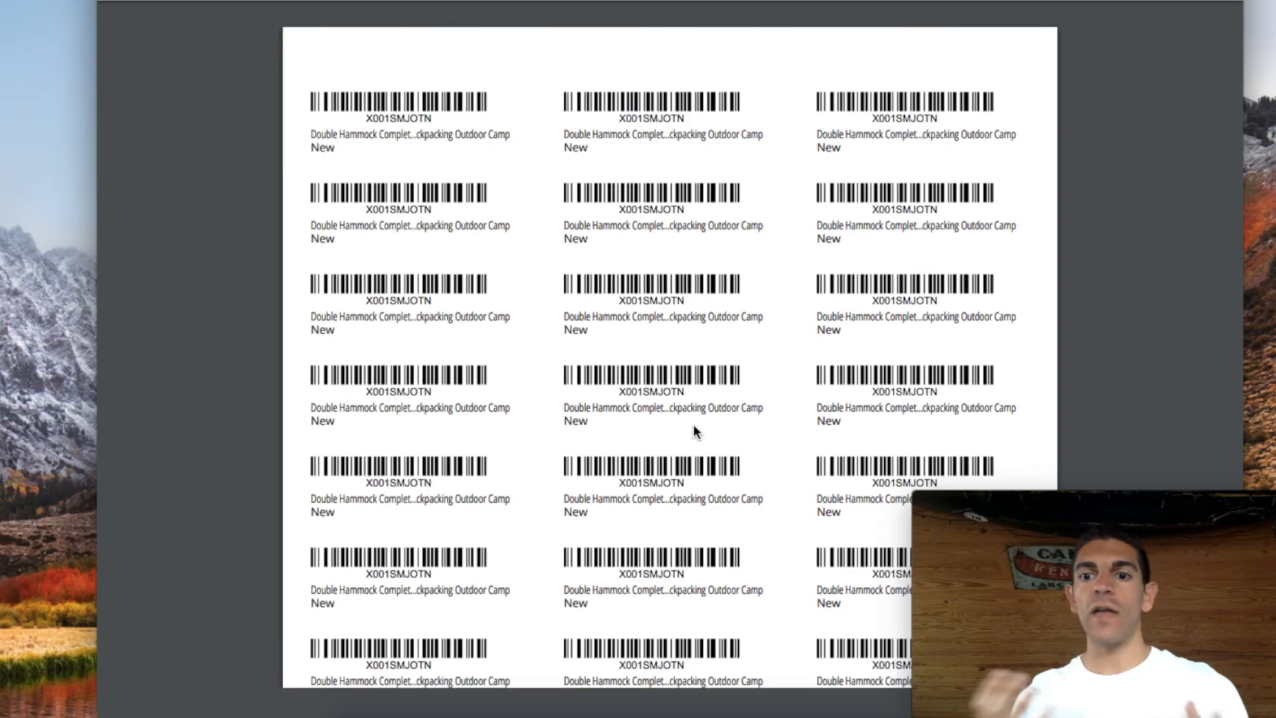
scroll(694, 427, down, 10)
scroll(693, 429, down, 5)
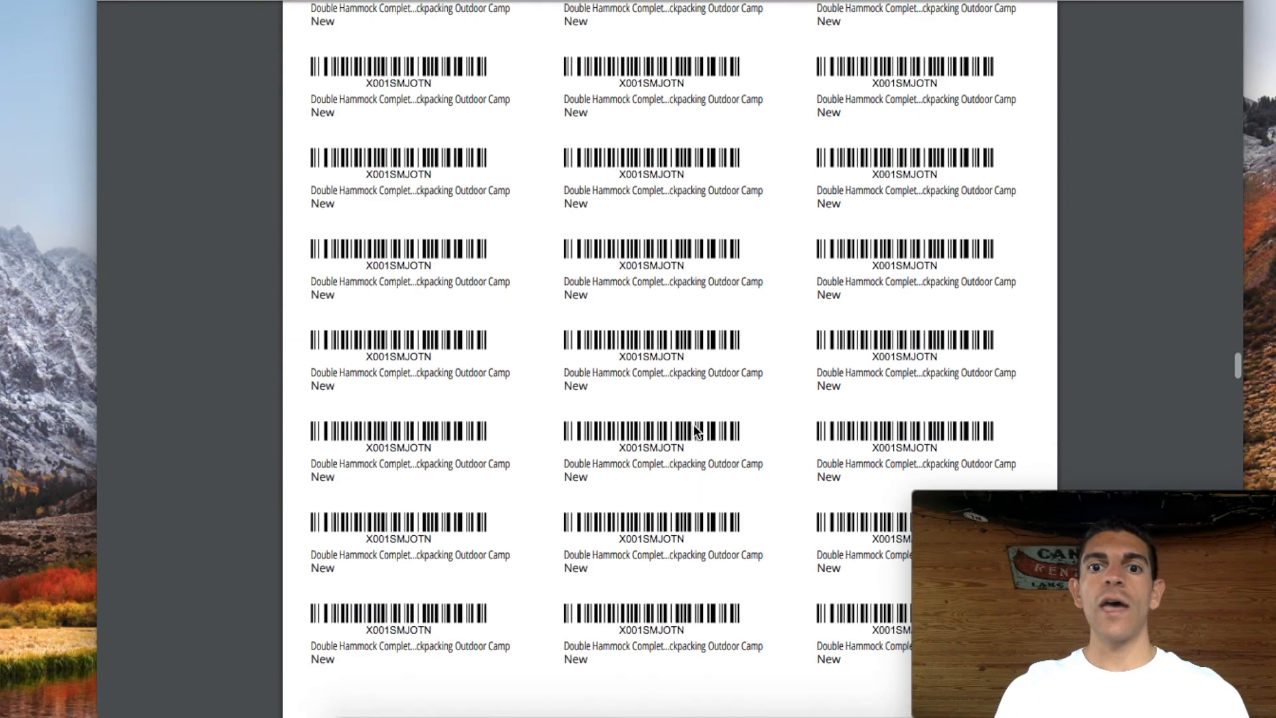
scroll(693, 431, down, 15)
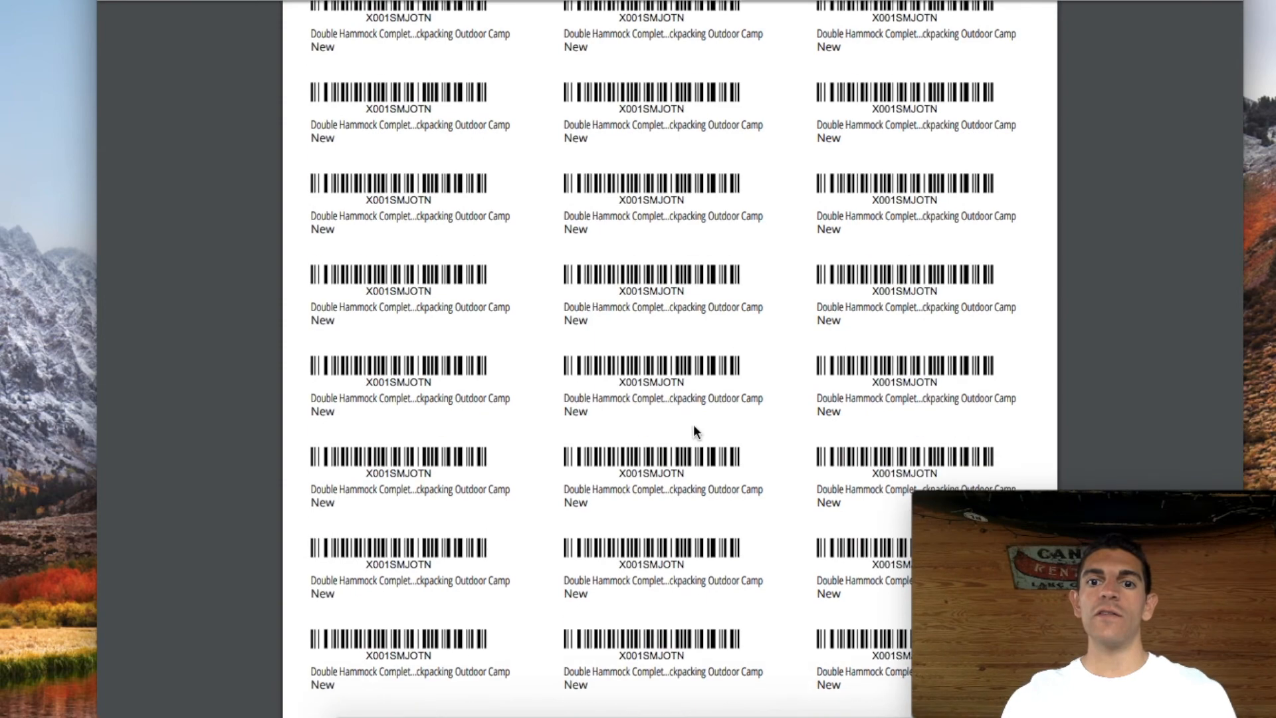
scroll(694, 425, down, 10)
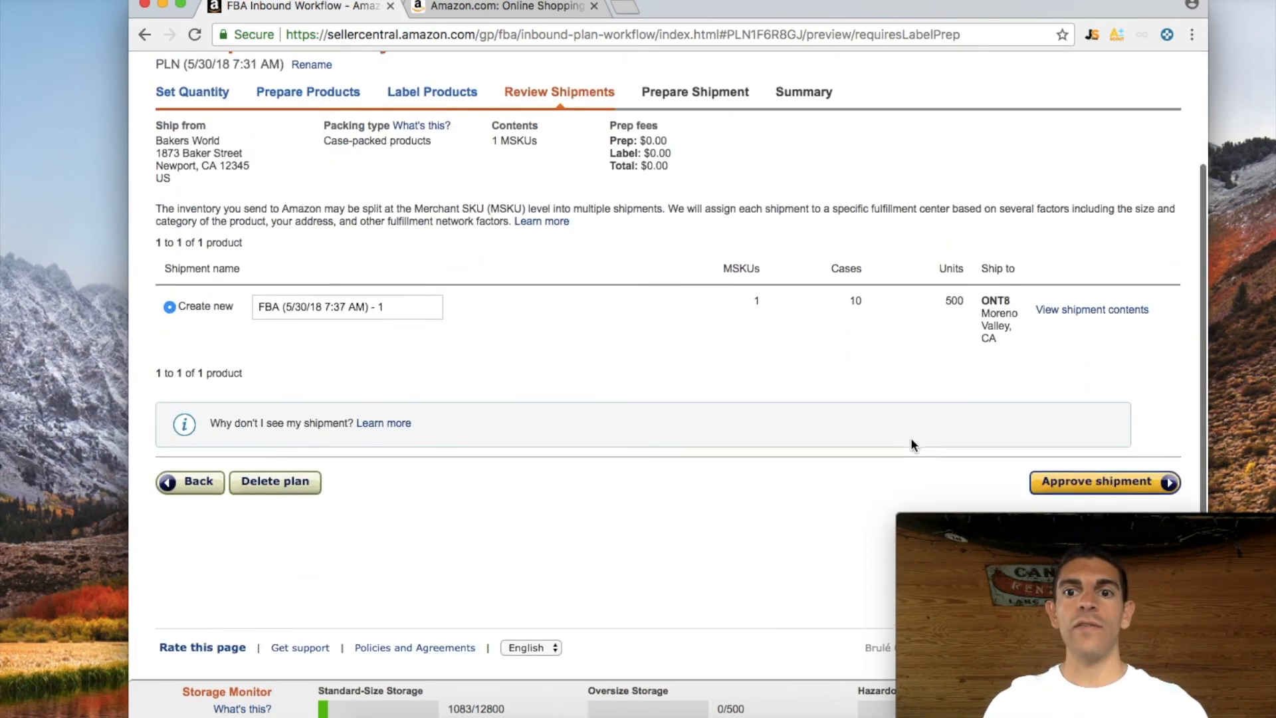
Step: Name the new shipment "!st Test Order" in the shipment review
scroll(911, 442, up, 1)
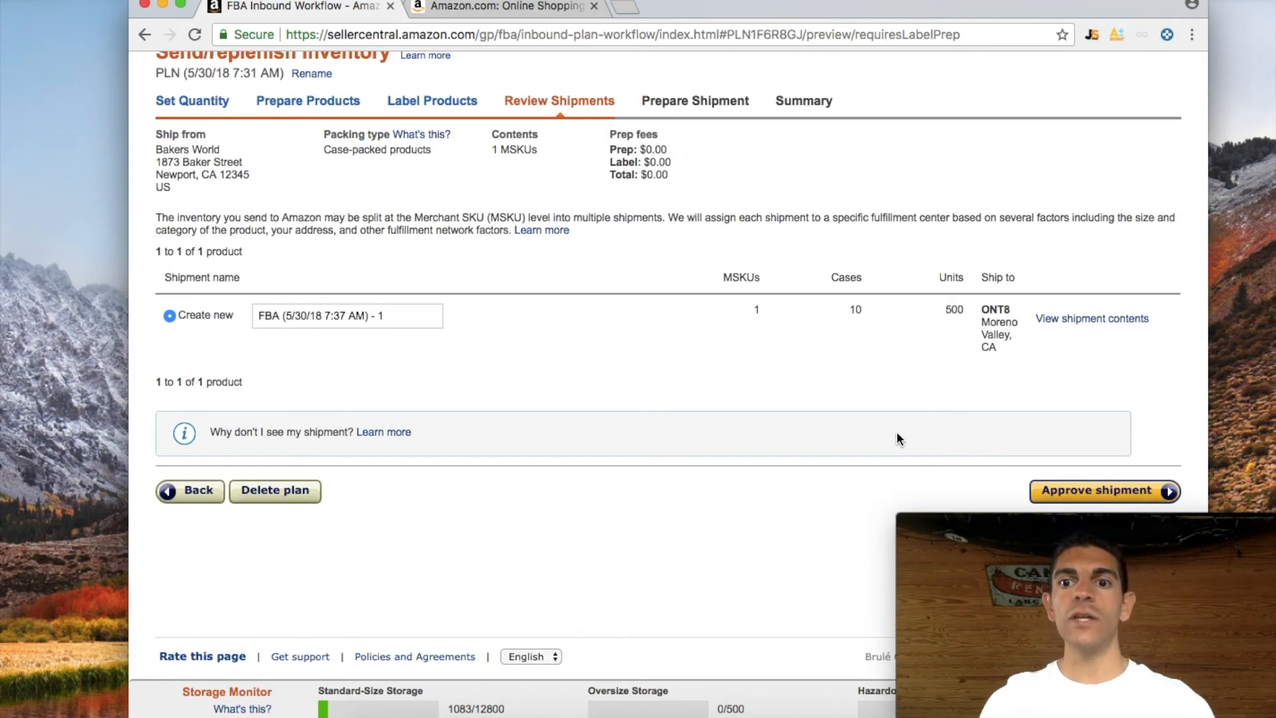
scroll(900, 436, down, 1)
drag(1001, 351, 982, 313)
click(936, 365)
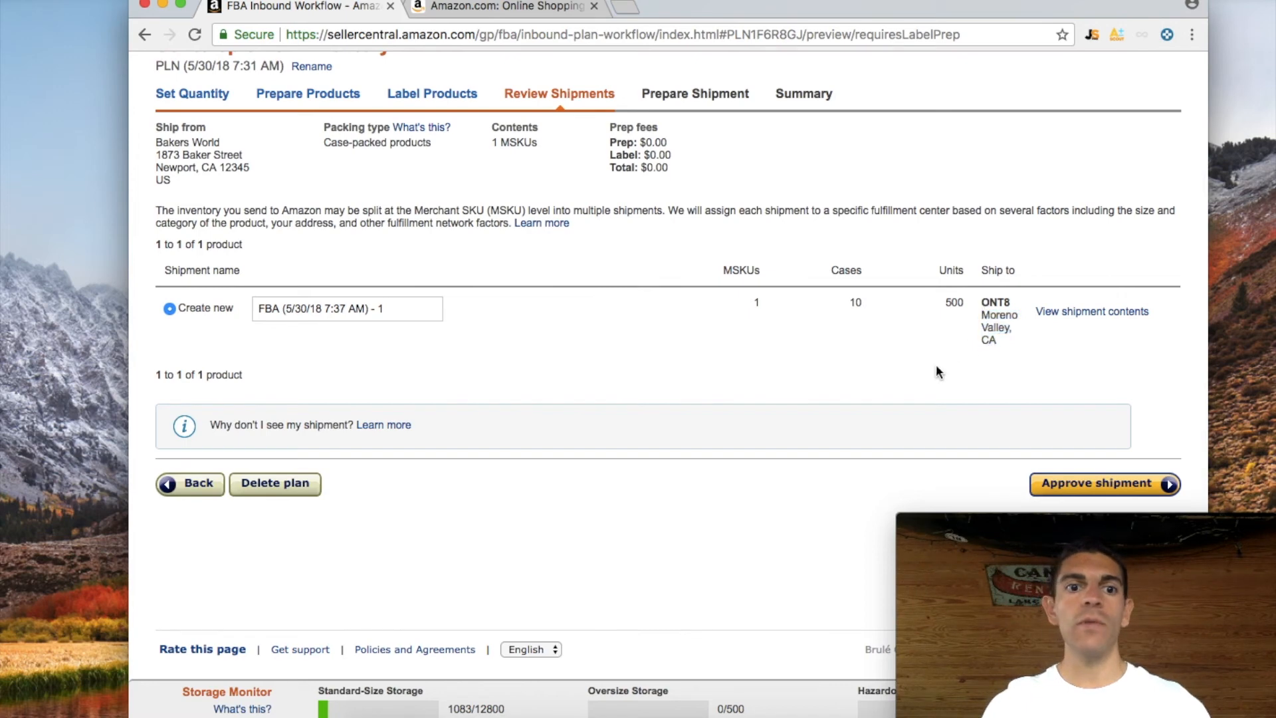
triple_click(304, 307)
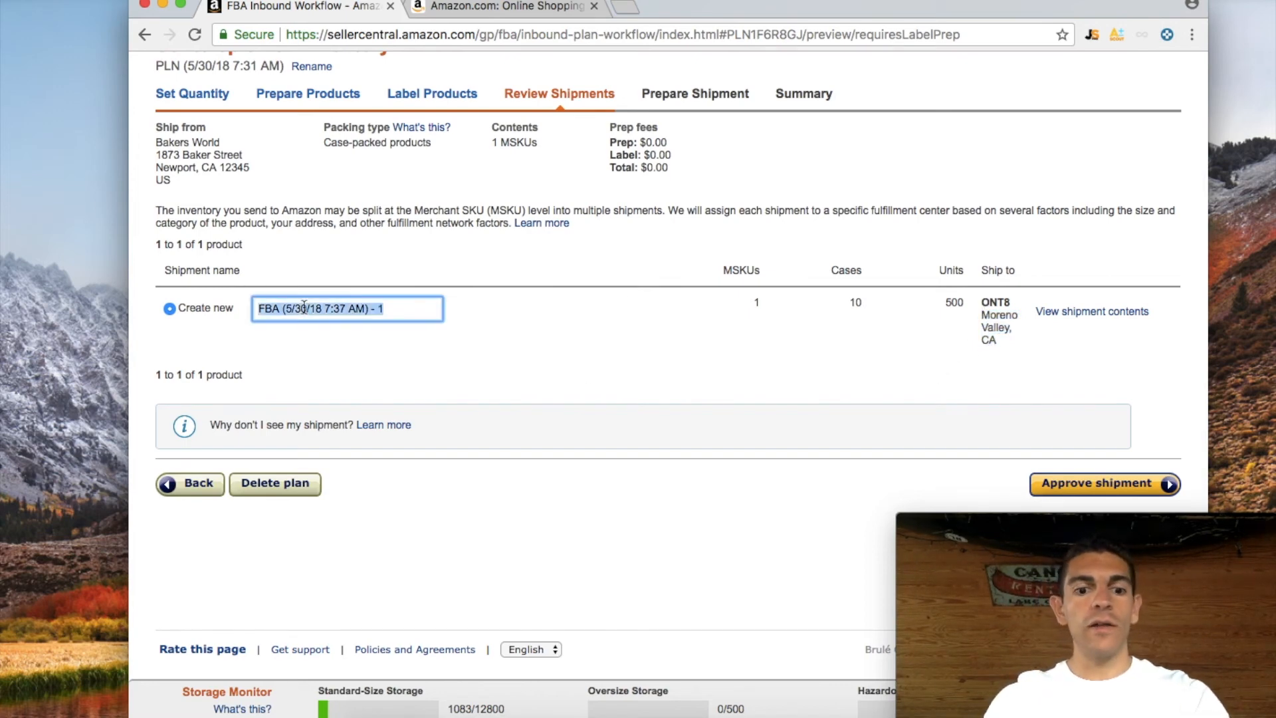
text(!st )
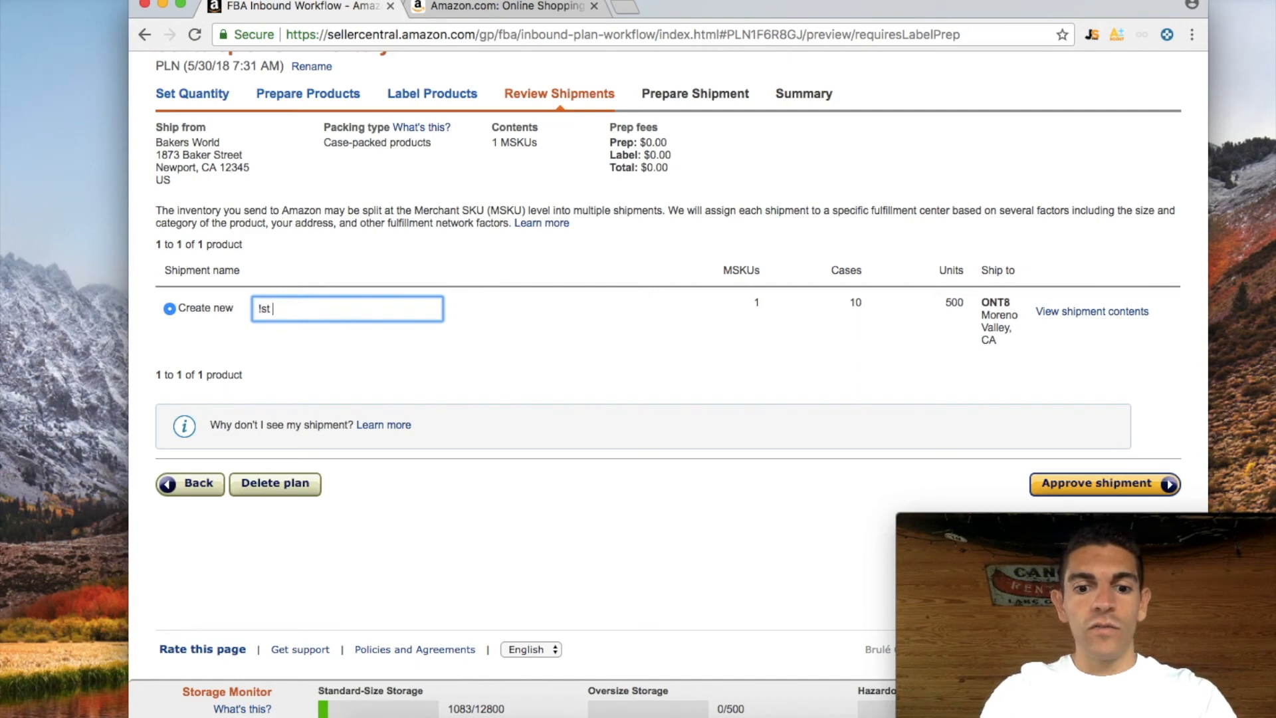
text(Test ORder)
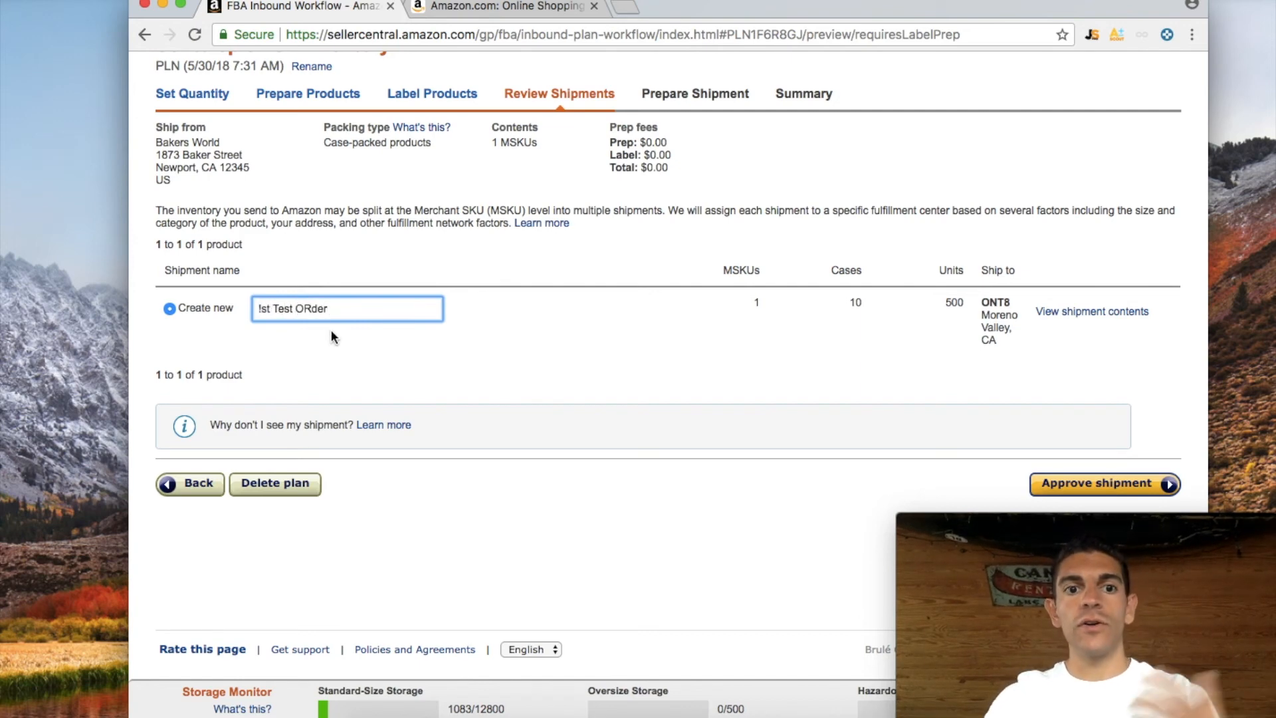
click(312, 308)
key(BackSpace)
text(r)
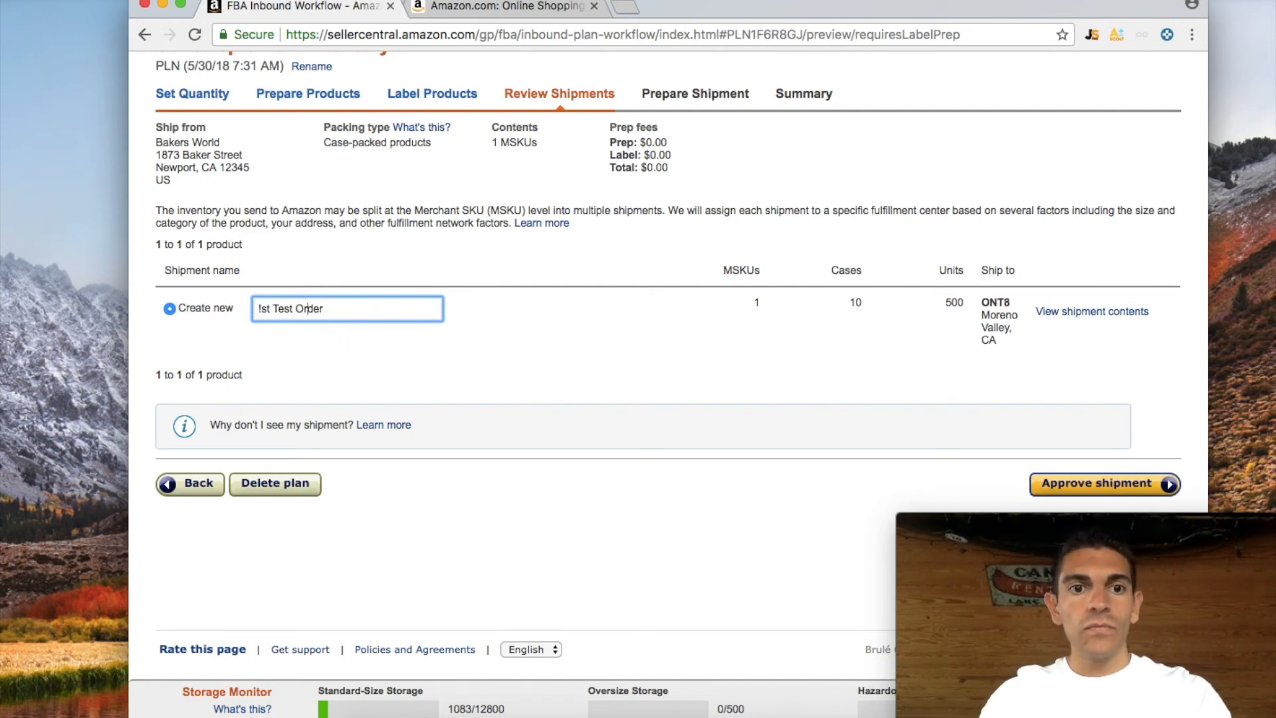
click(787, 454)
scroll(1083, 441, down, 1)
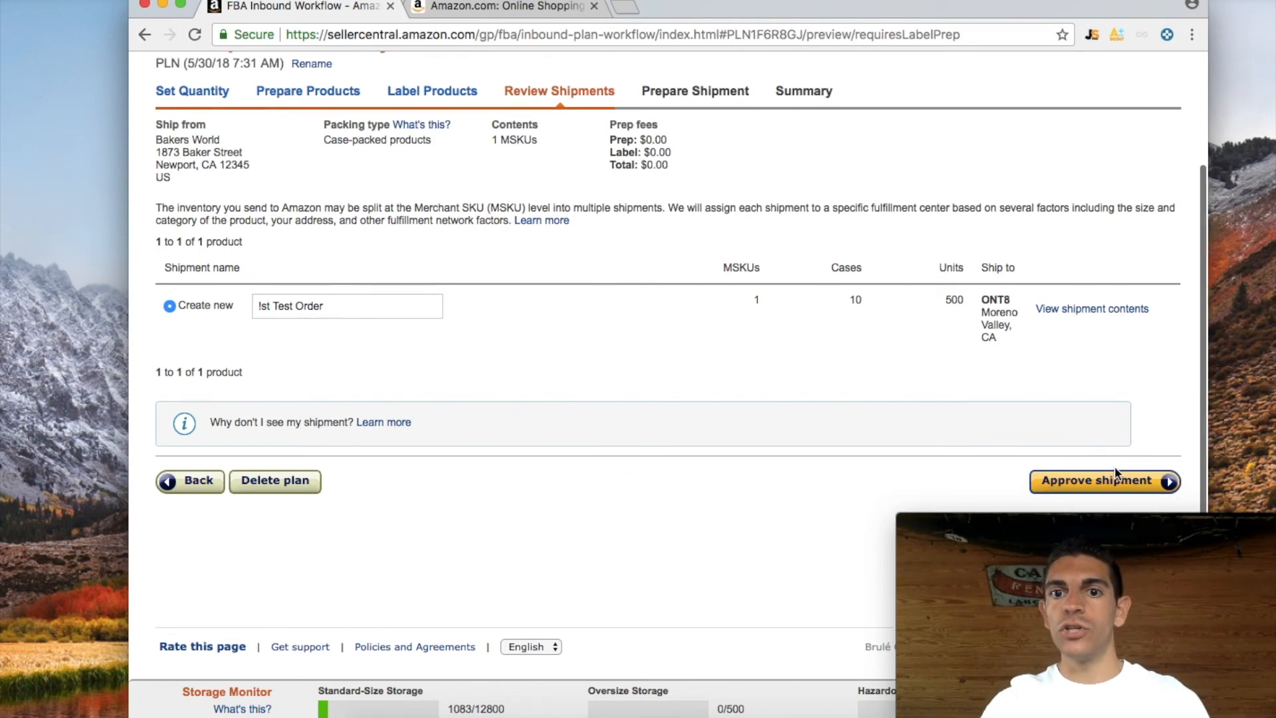
Step: Check the number of cases in the new shipment and approve the shipment to start preparing it
double_click(857, 309)
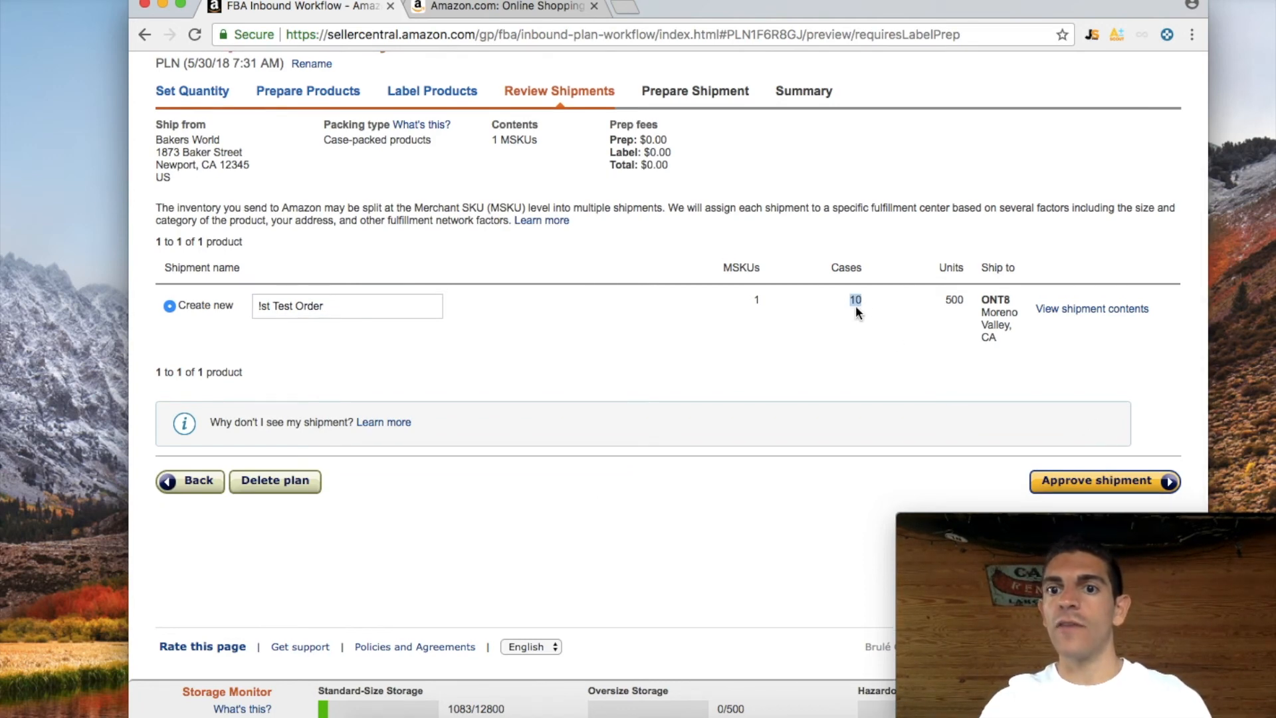
scroll(1064, 459, down, 1)
click(1095, 481)
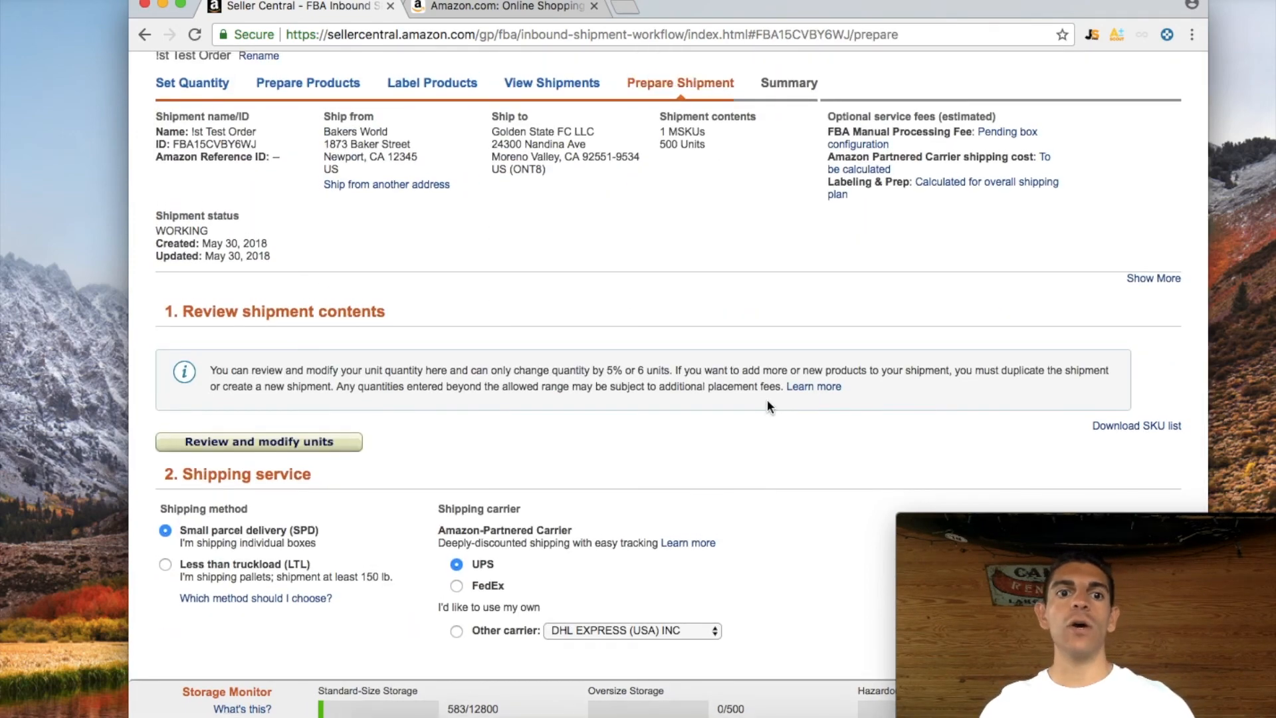
Step: Look through the shipment contents, shipping service and shipment packing sections of the shipment preparation page
scroll(766, 402, down, 3)
scroll(769, 406, up, 2)
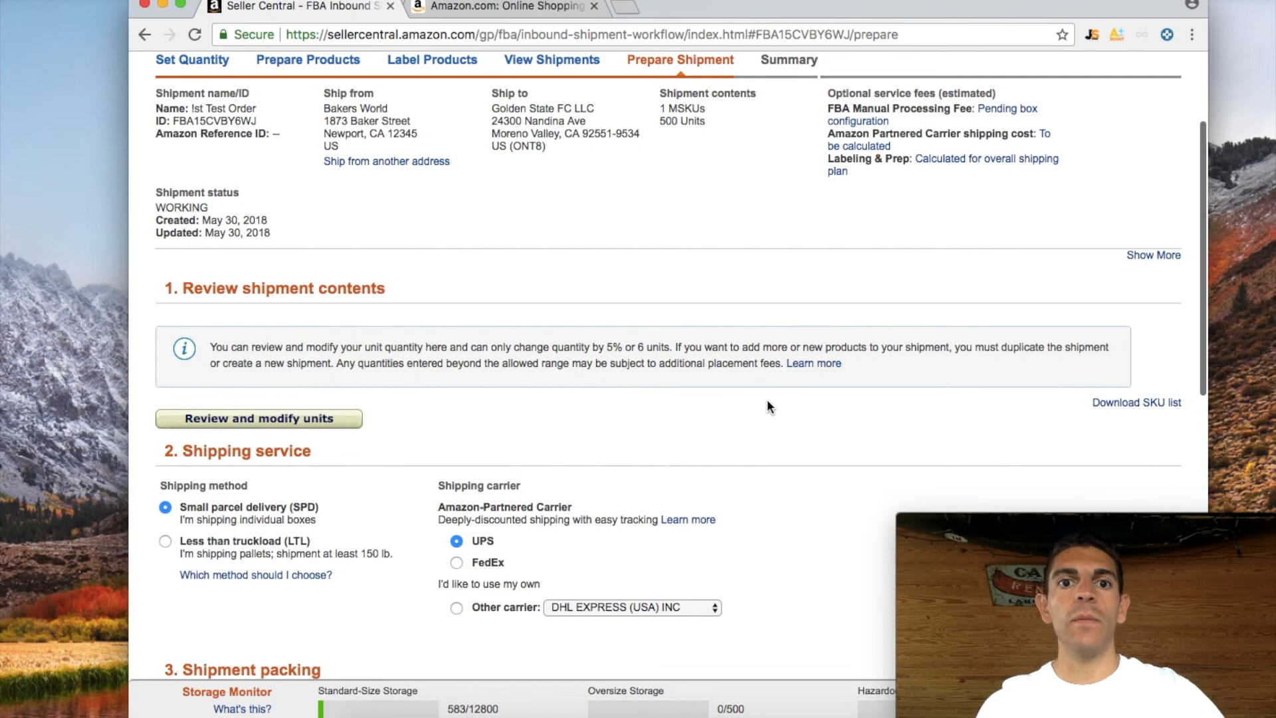
scroll(768, 407, down, 1)
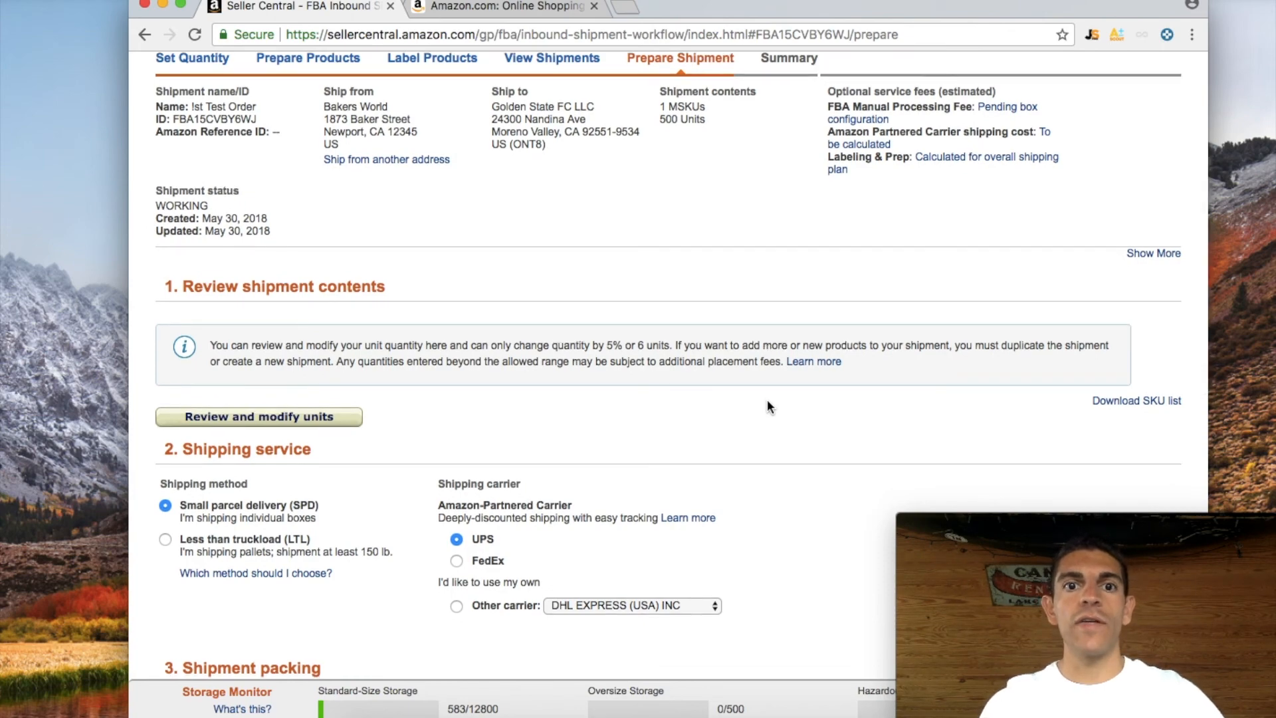
scroll(768, 402, down, 6)
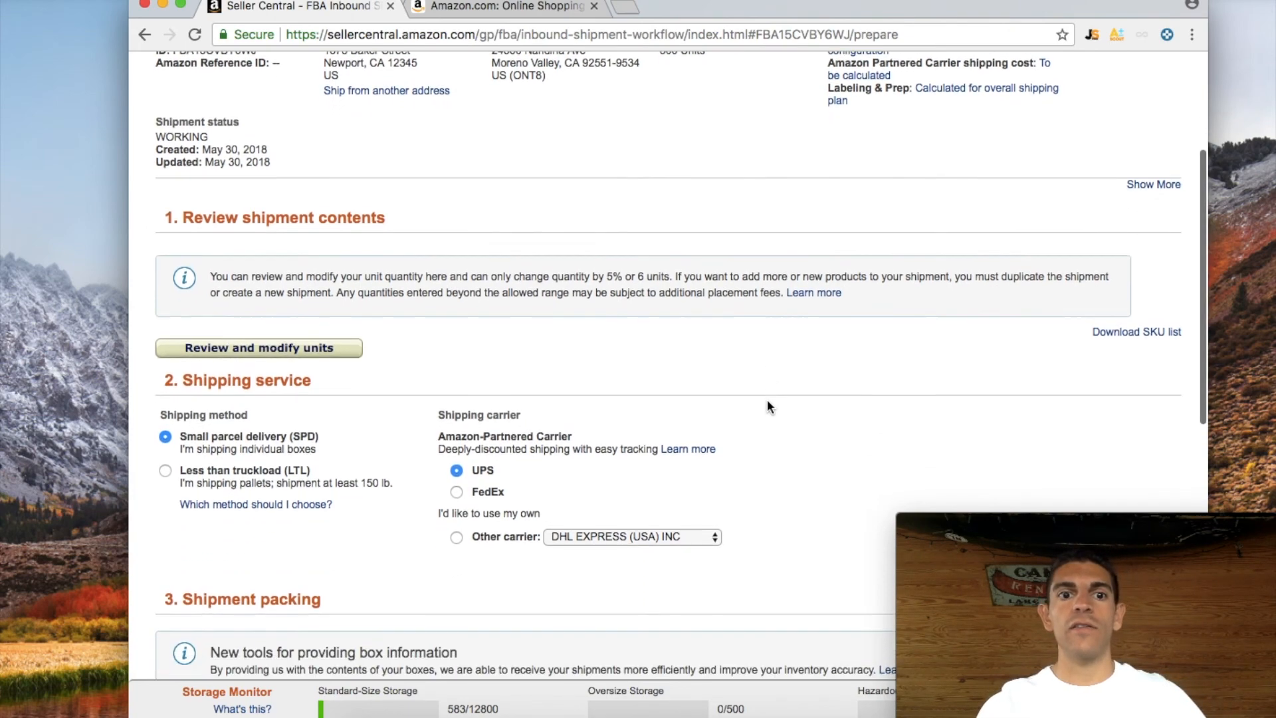
scroll(768, 407, down, 2)
scroll(768, 408, down, 1)
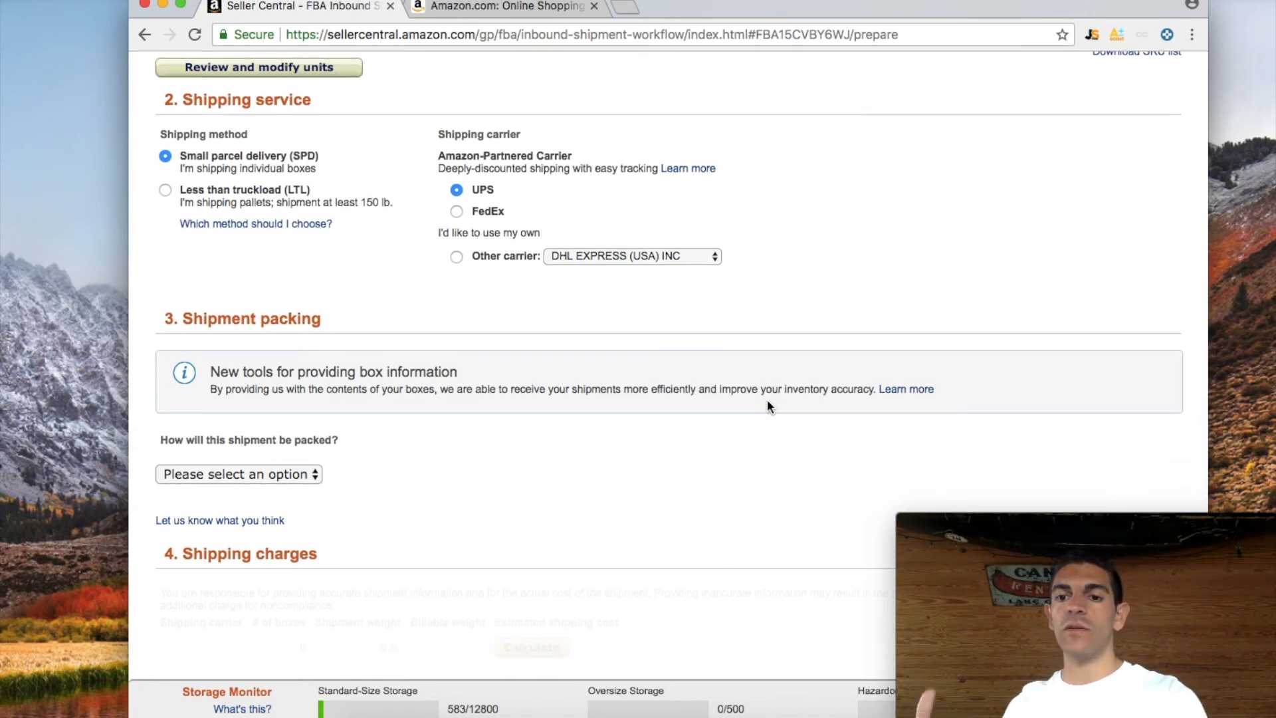
scroll(768, 402, down, 1)
scroll(769, 402, up, 2)
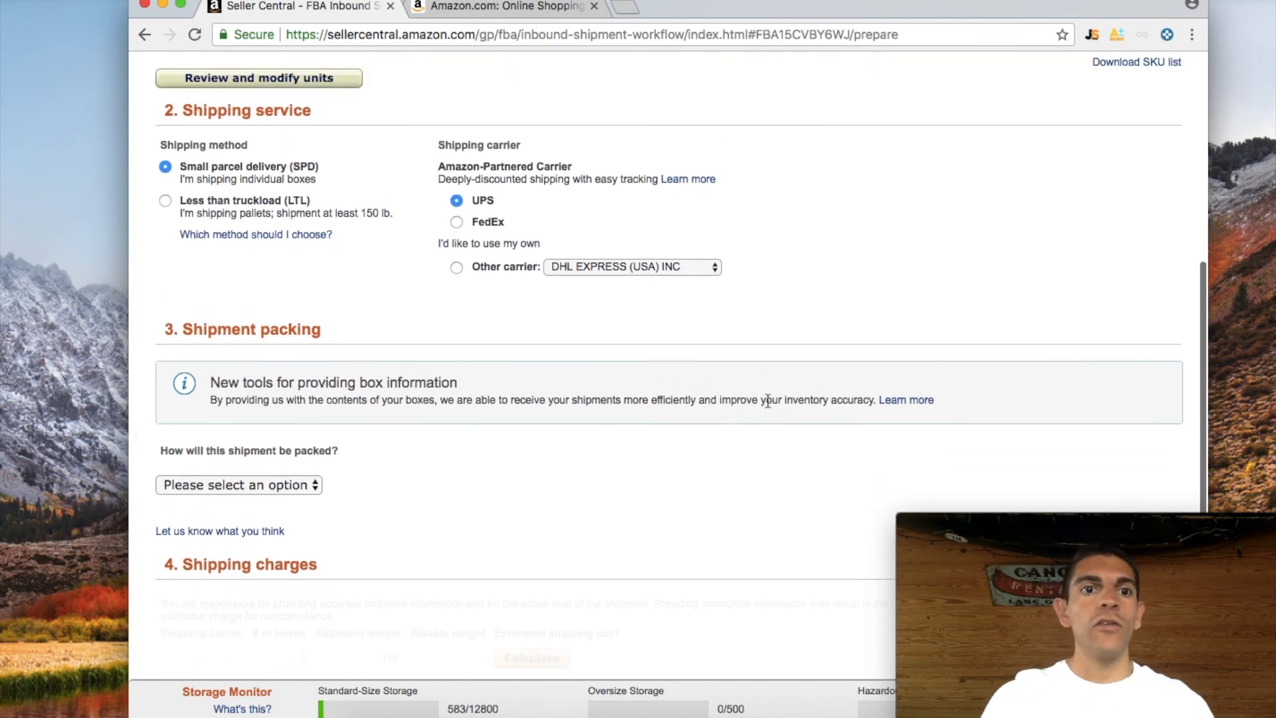
scroll(415, 157, up, 2)
scroll(415, 157, down, 2)
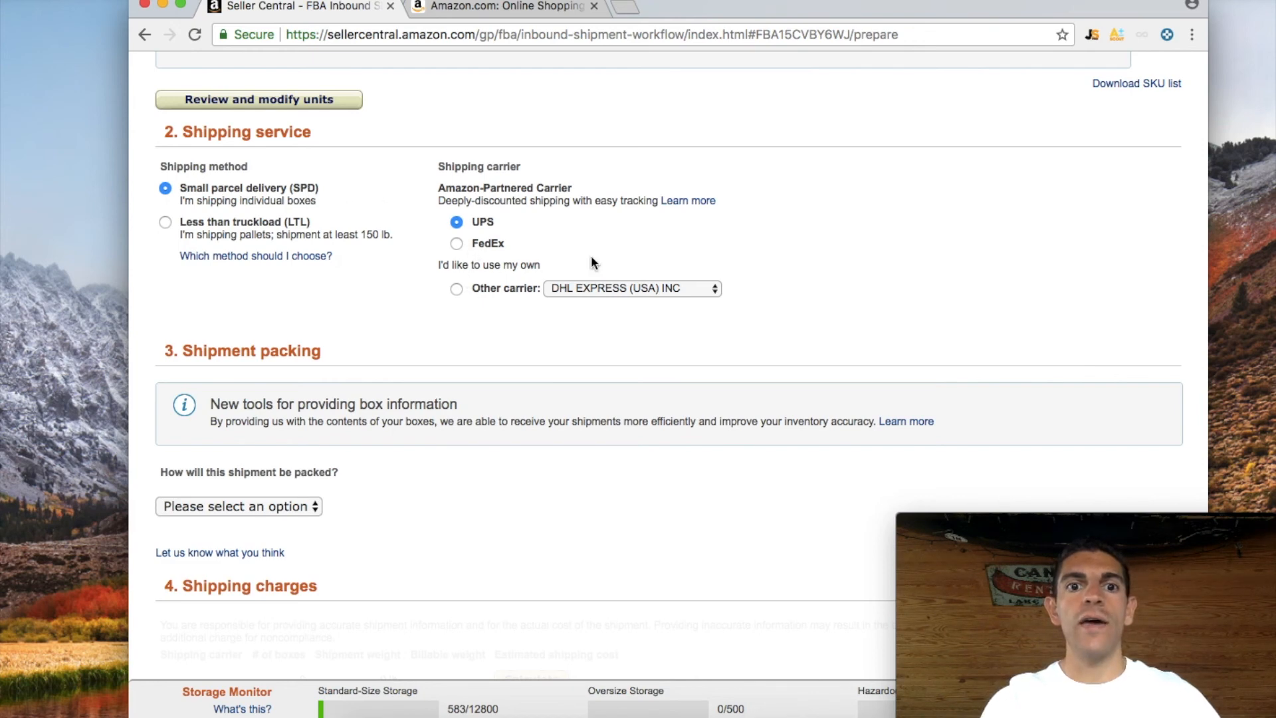
Step: Choose a non-partnered carrier for the small parcel delivery, look through the carrier options and keep DHL EXPRESS (USA) INC
scroll(592, 256, down, 1)
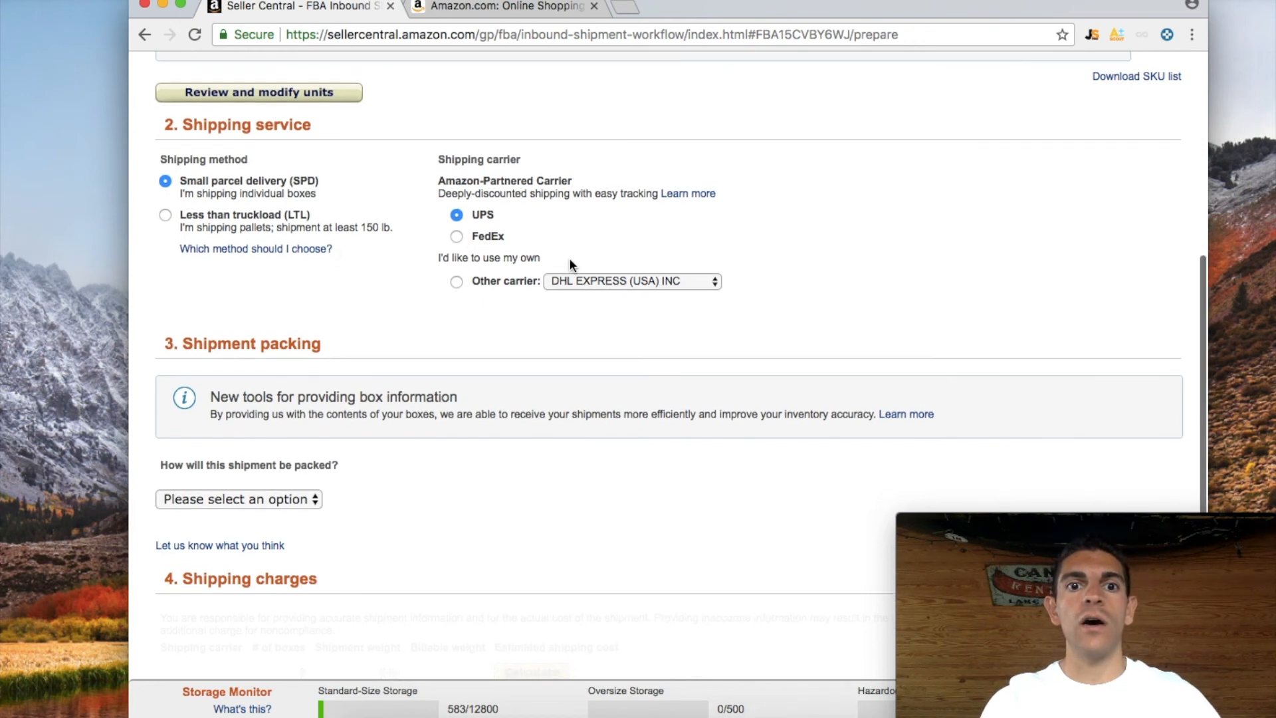
click(456, 279)
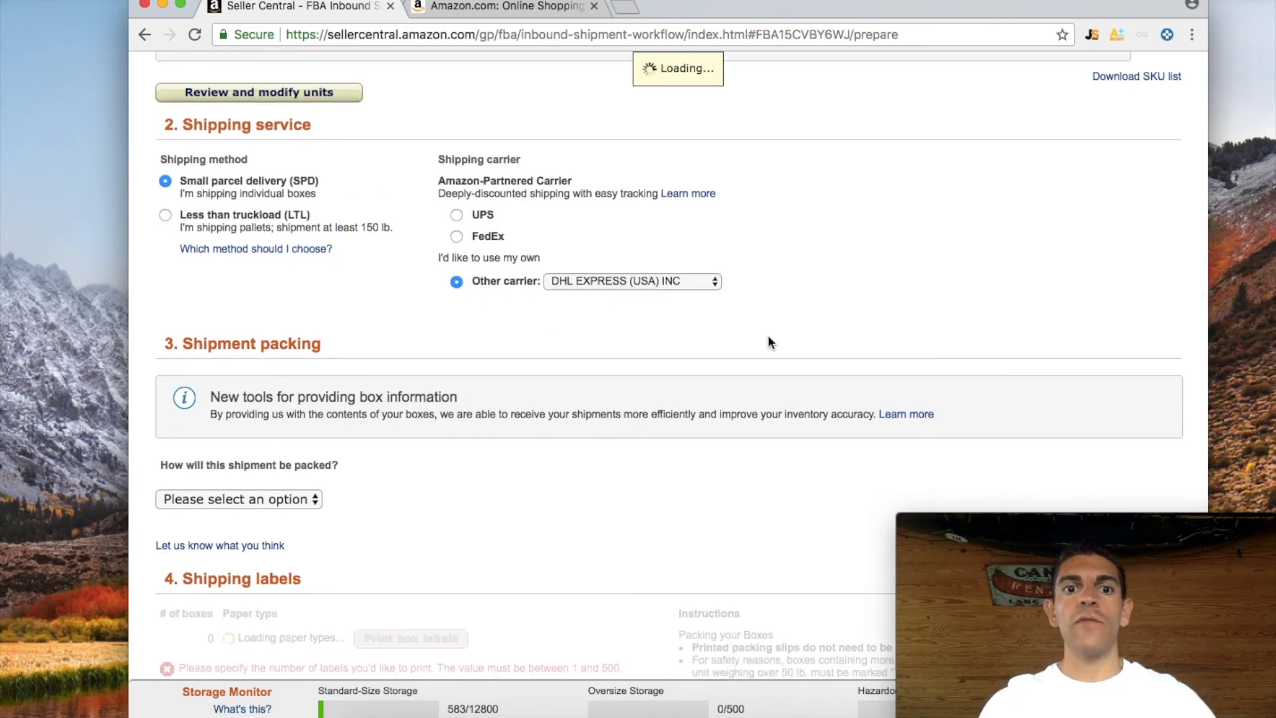
click(659, 278)
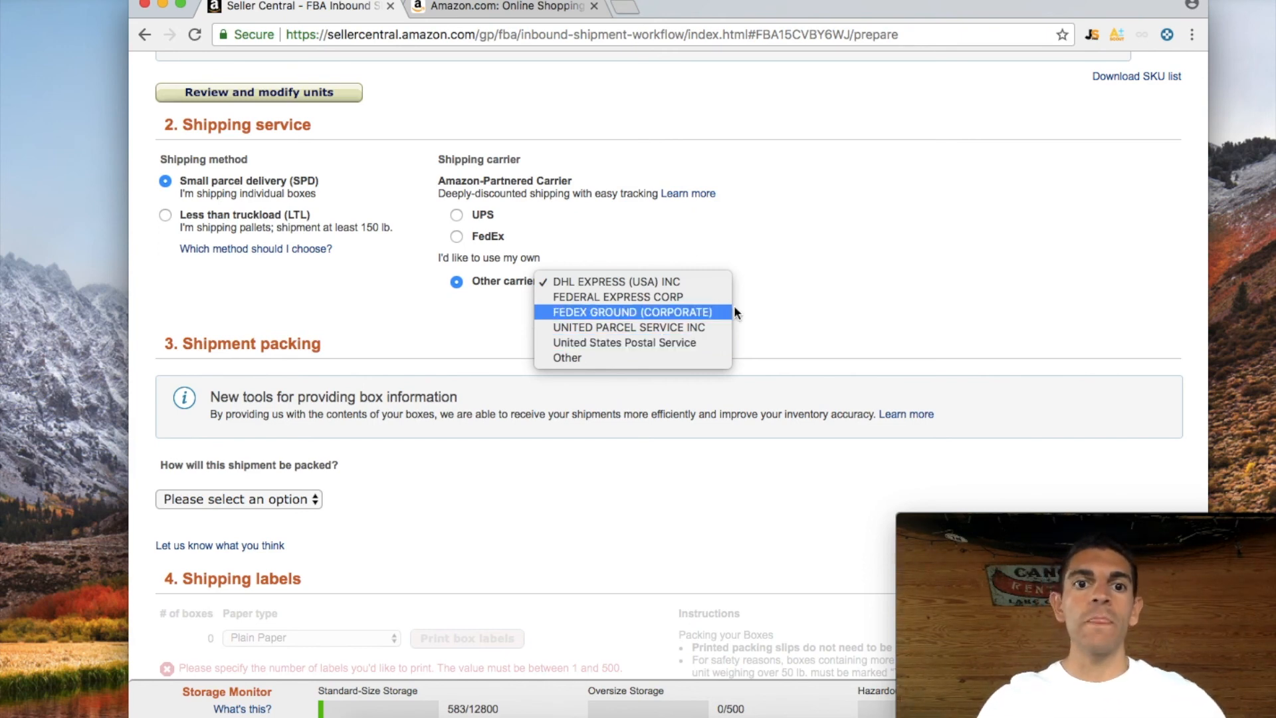
click(826, 290)
Step: Specify that the shipment will be packed in multiple boxes
scroll(611, 327, down, 5)
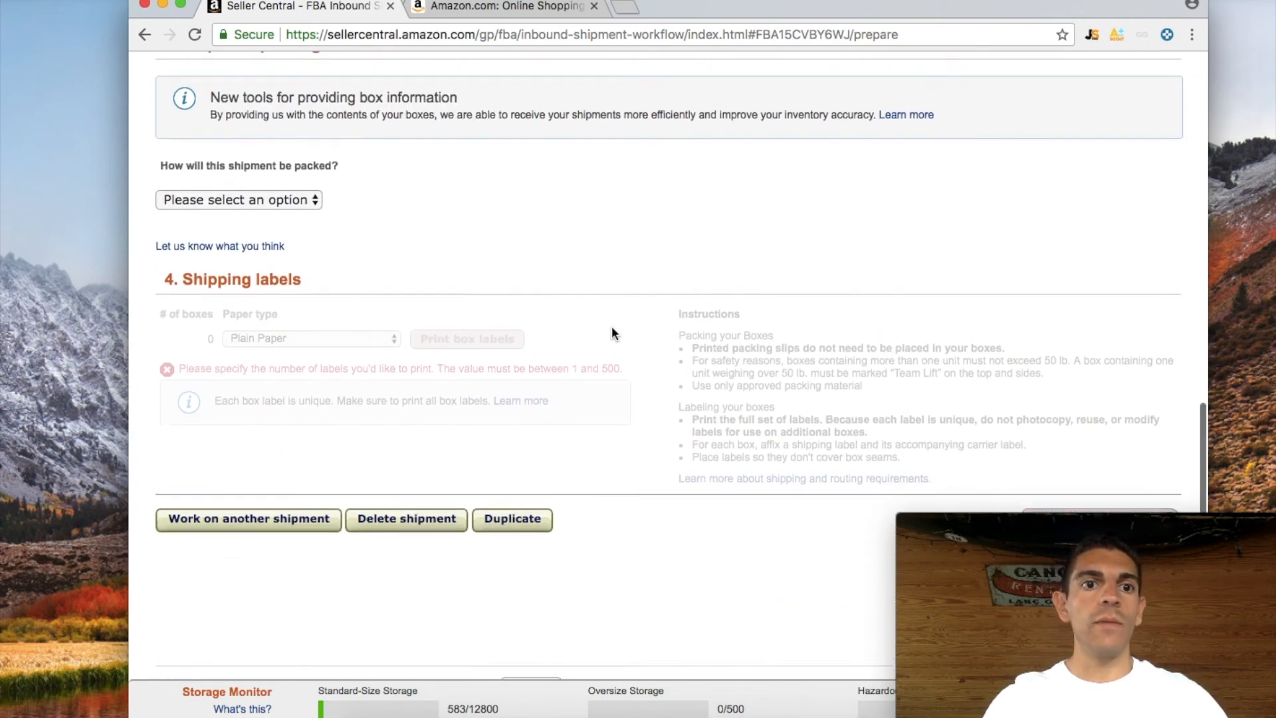
click(257, 198)
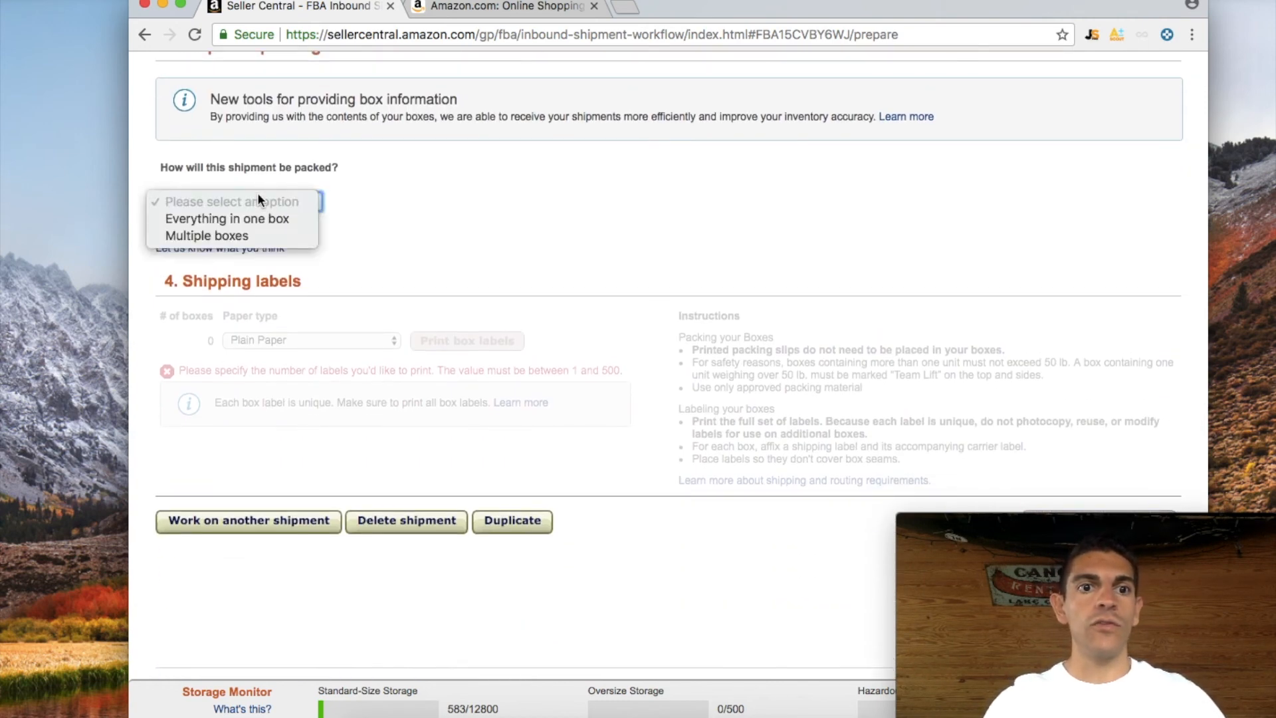
click(274, 238)
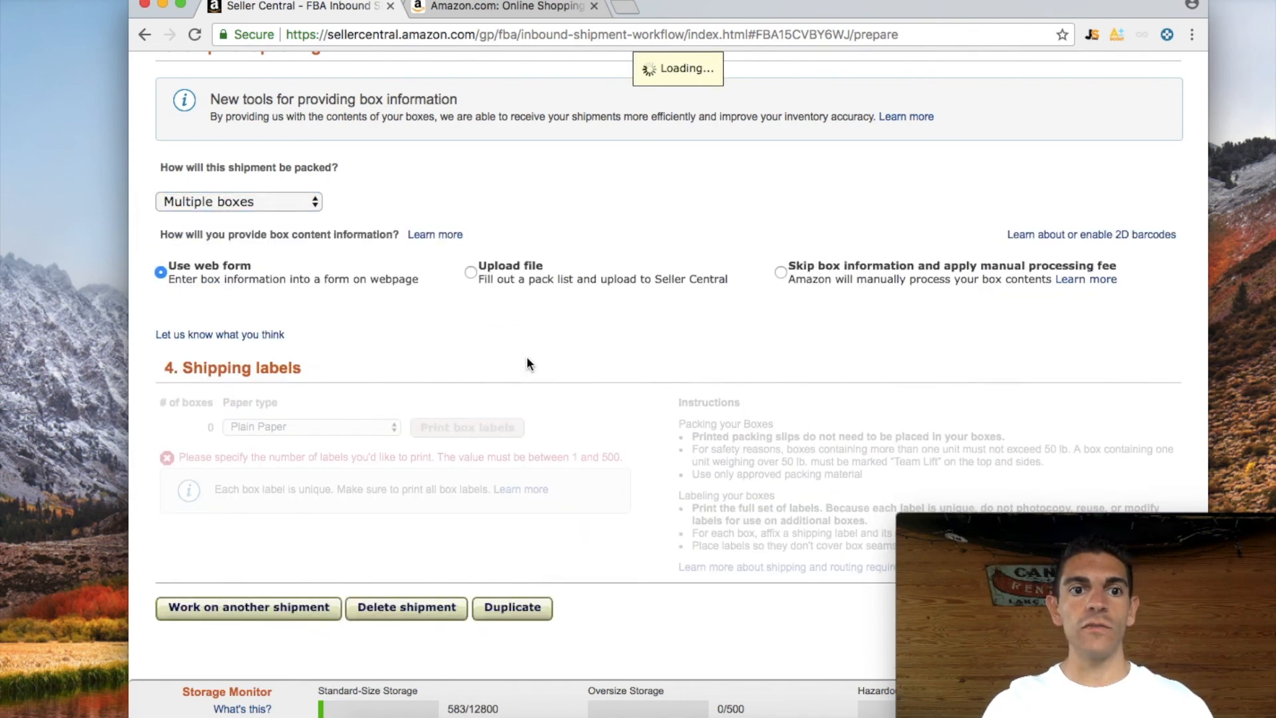
Step: Set the hammock's box configuration in the web form to 50 units per box and 10 boxes, and check the total quantity
scroll(527, 364, down, 1)
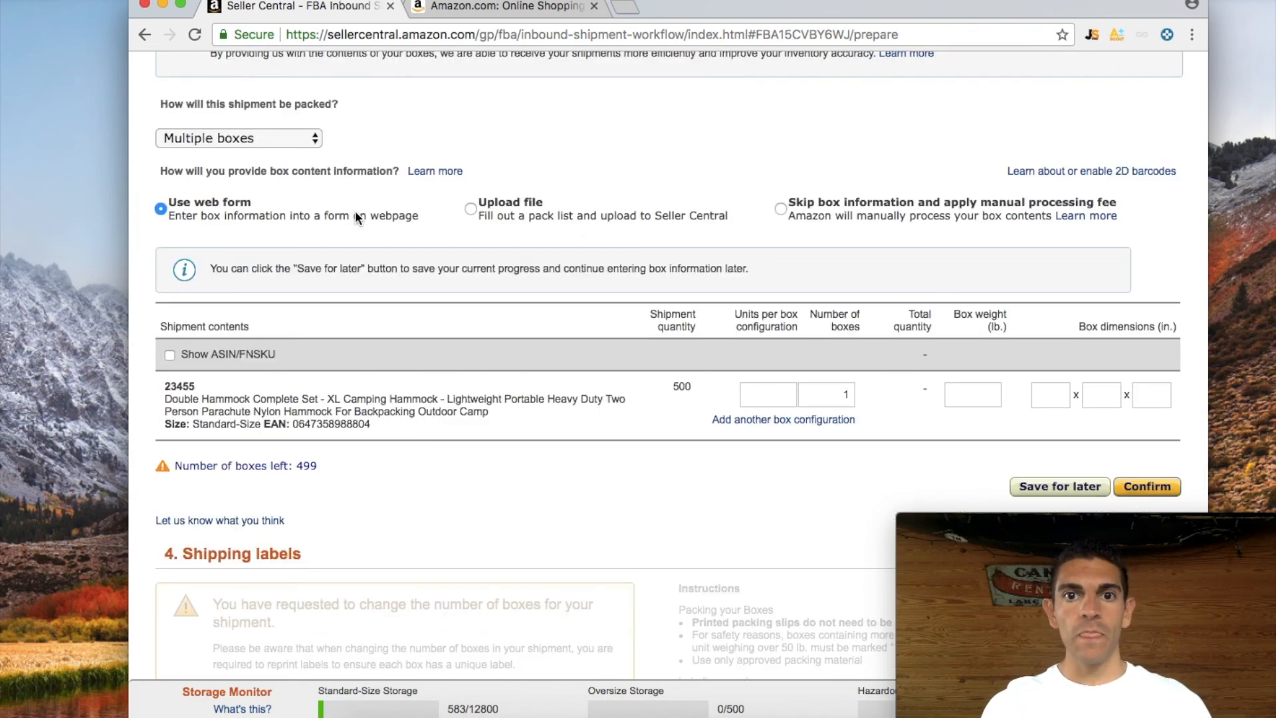
scroll(731, 311, down, 1)
click(752, 374)
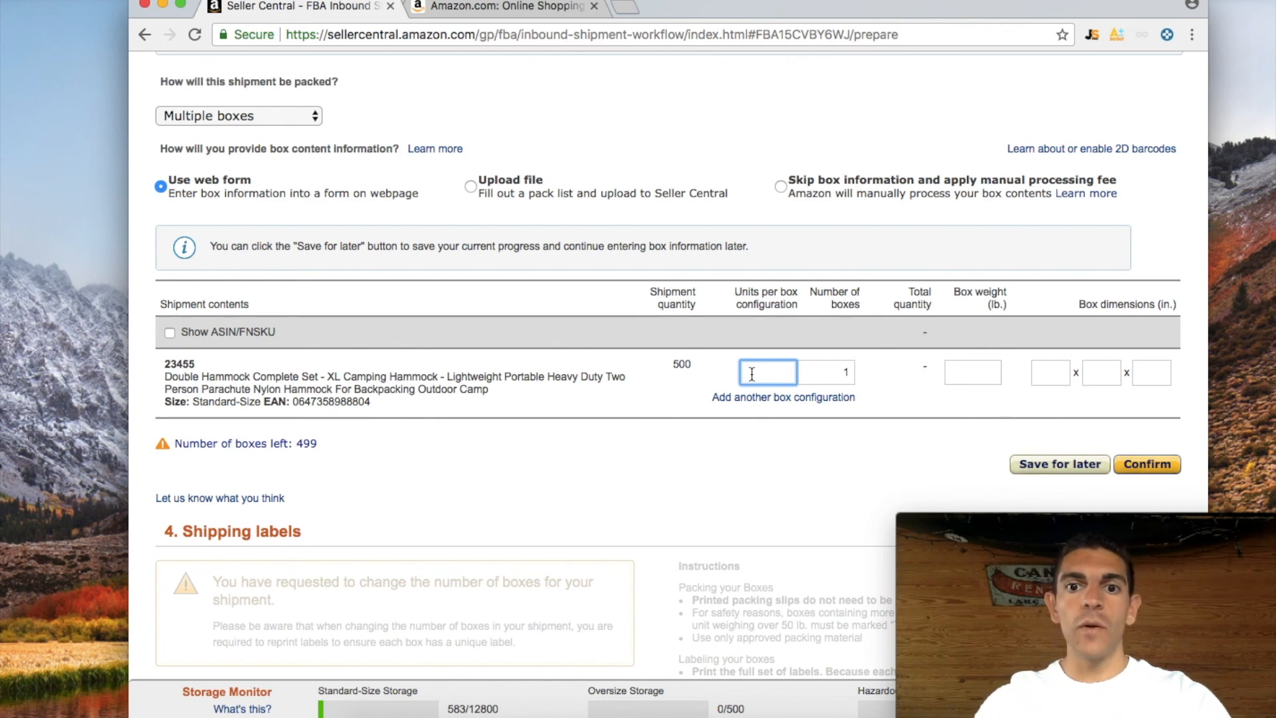
text(50)
key(Tab)
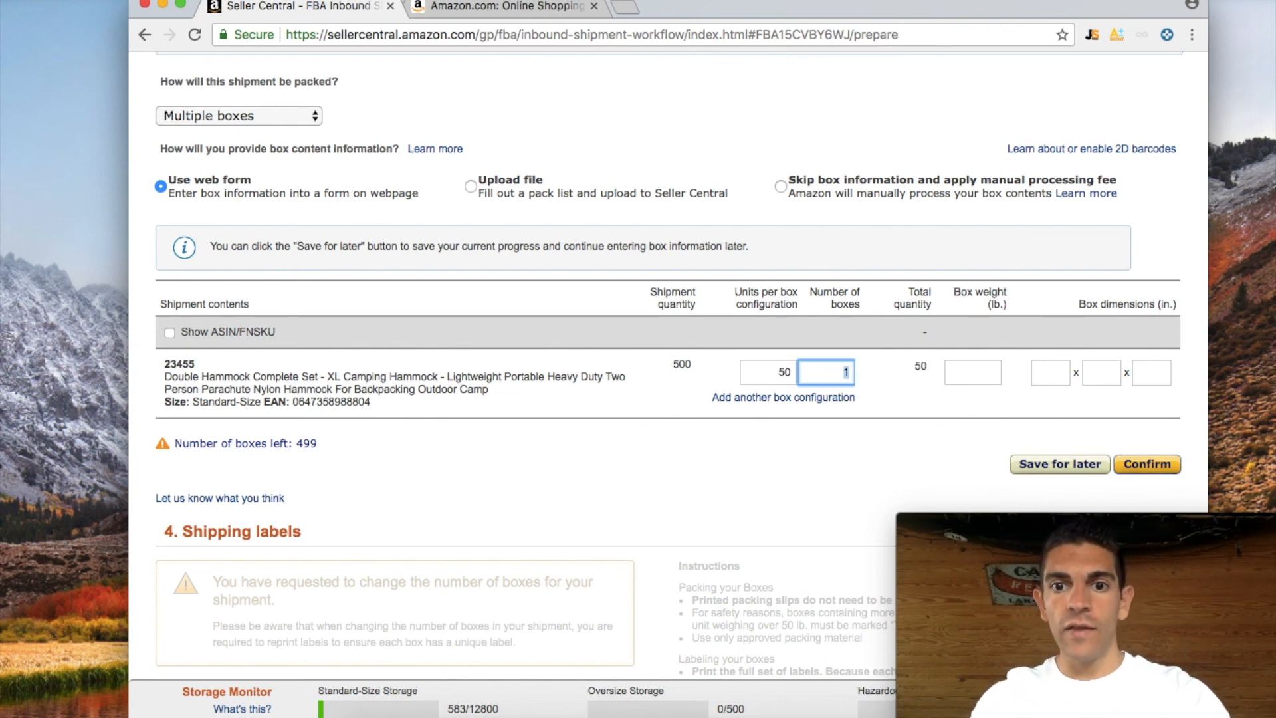
text(10)
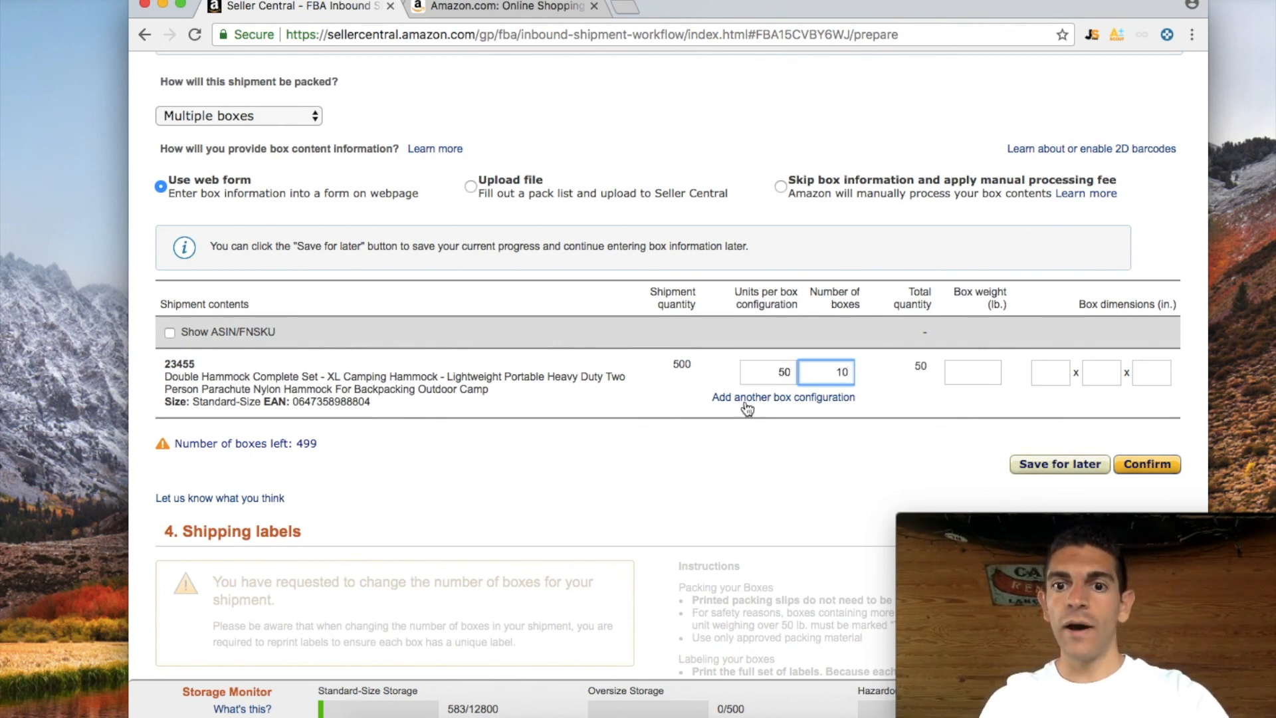
click(722, 463)
double_click(917, 368)
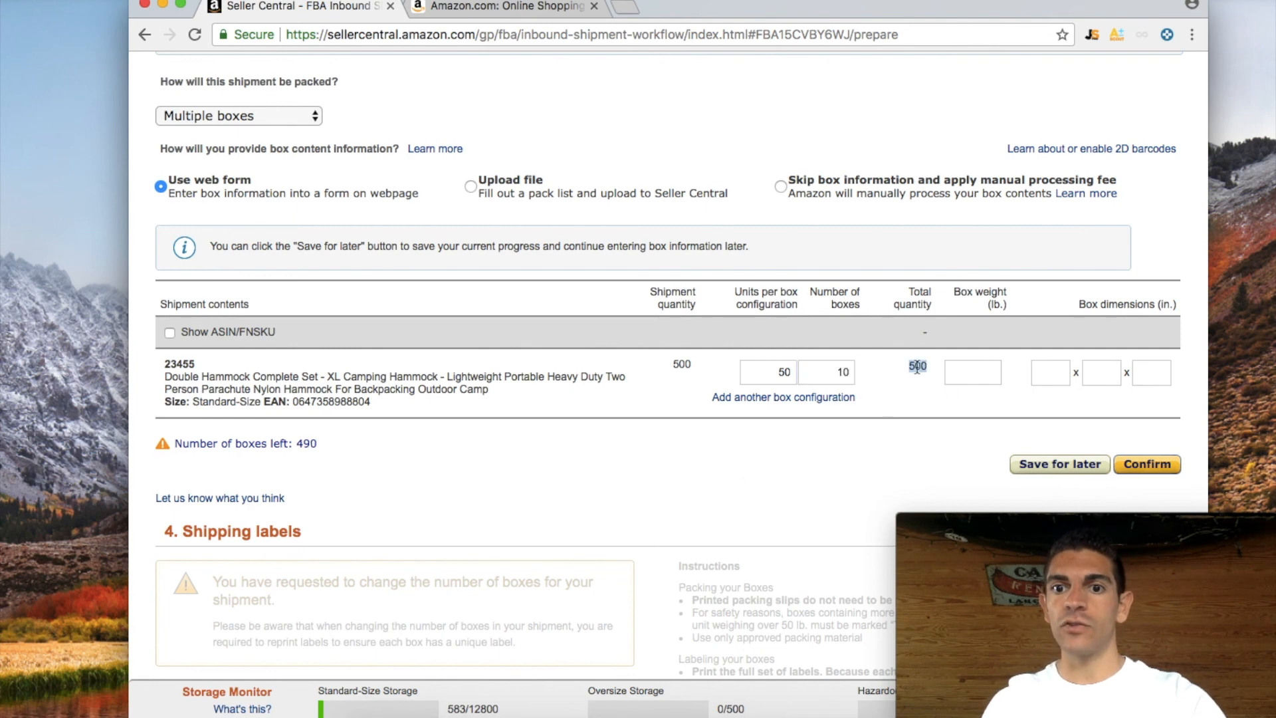
Step: Set the box weight to 30 lb and the box dimensions to 16 x 18 x 15 in, and confirm the box information
scroll(1073, 349, down, 2)
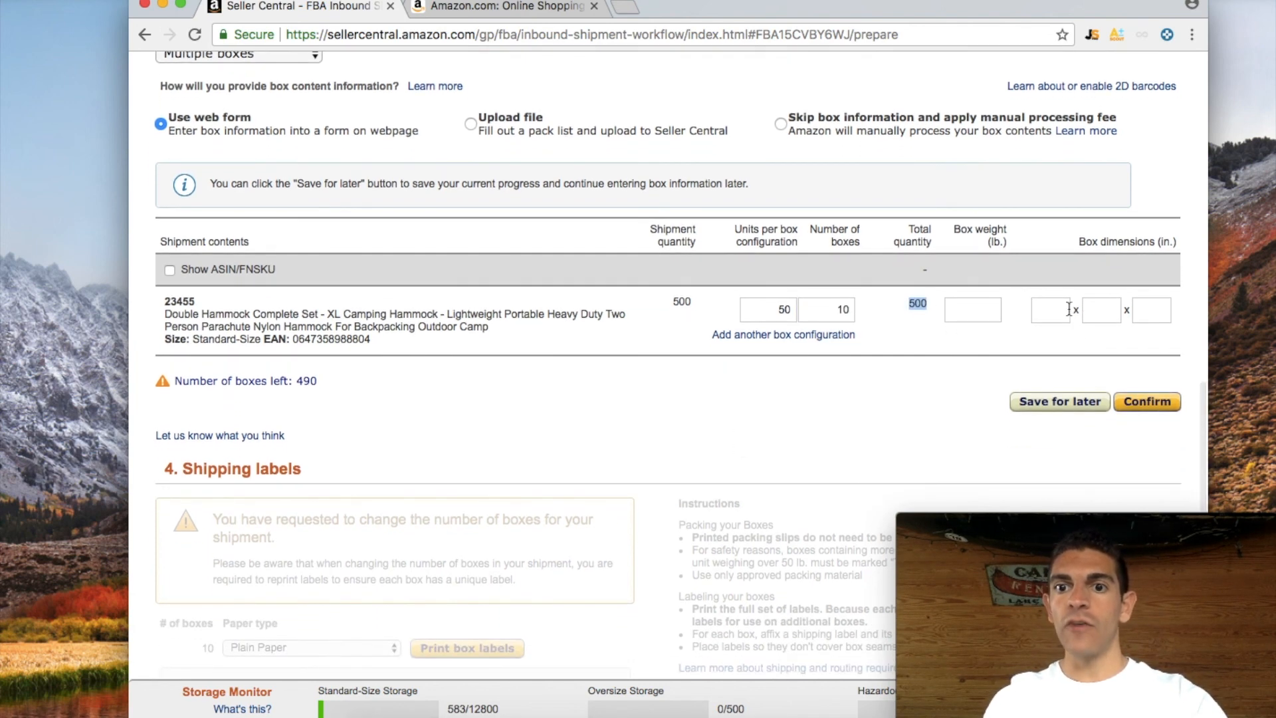
click(967, 311)
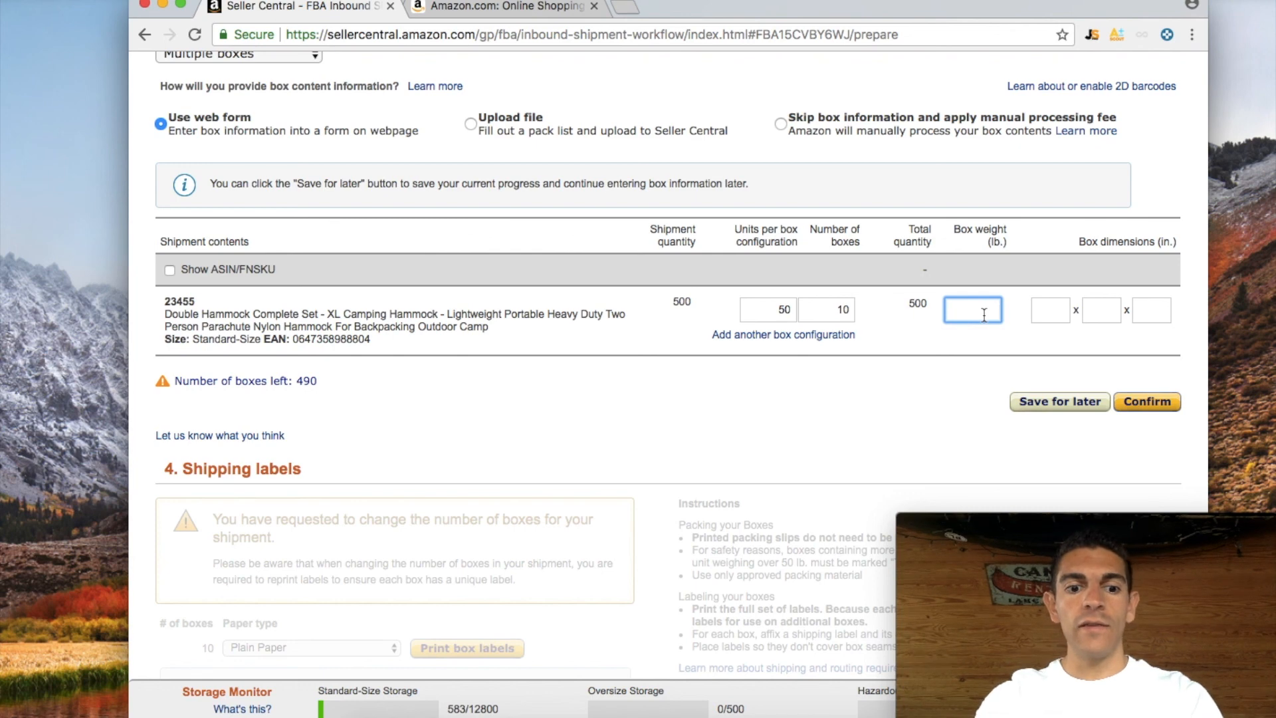
text(0)
key(Tab)
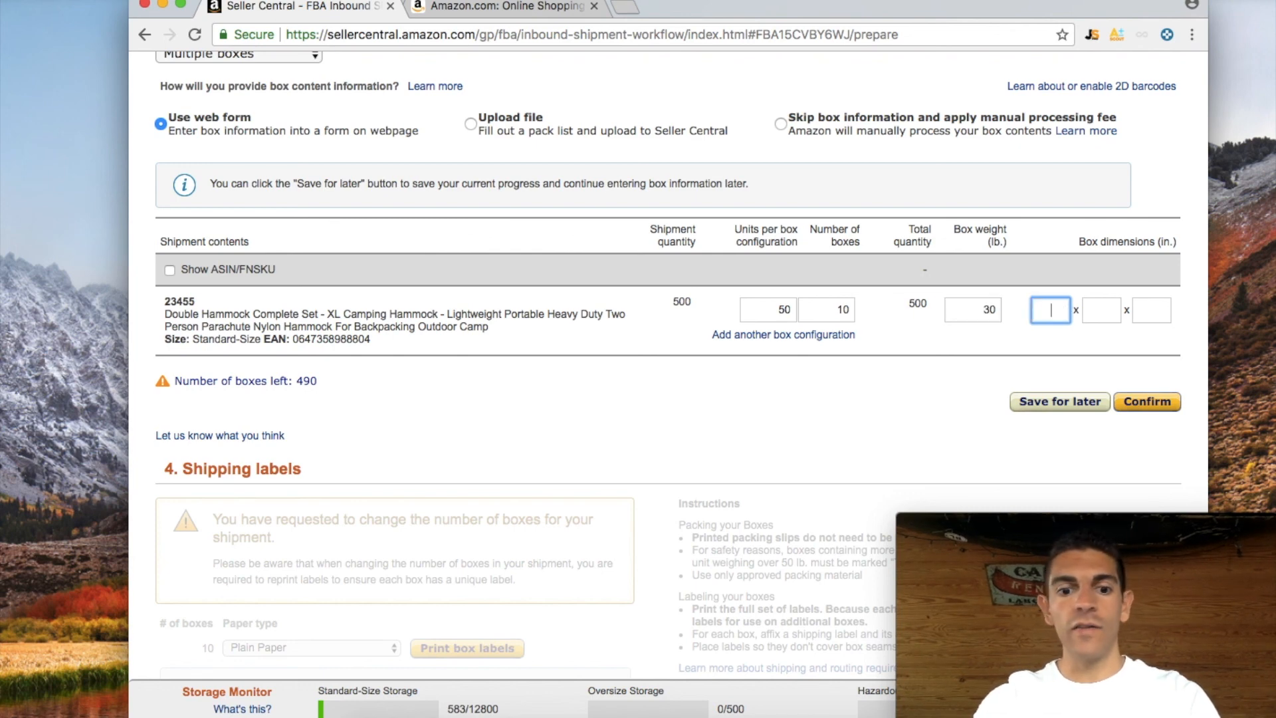
text(16)
key(Tab)
text(18)
key(Tab)
text(15)
click(815, 405)
scroll(814, 406, down, 2)
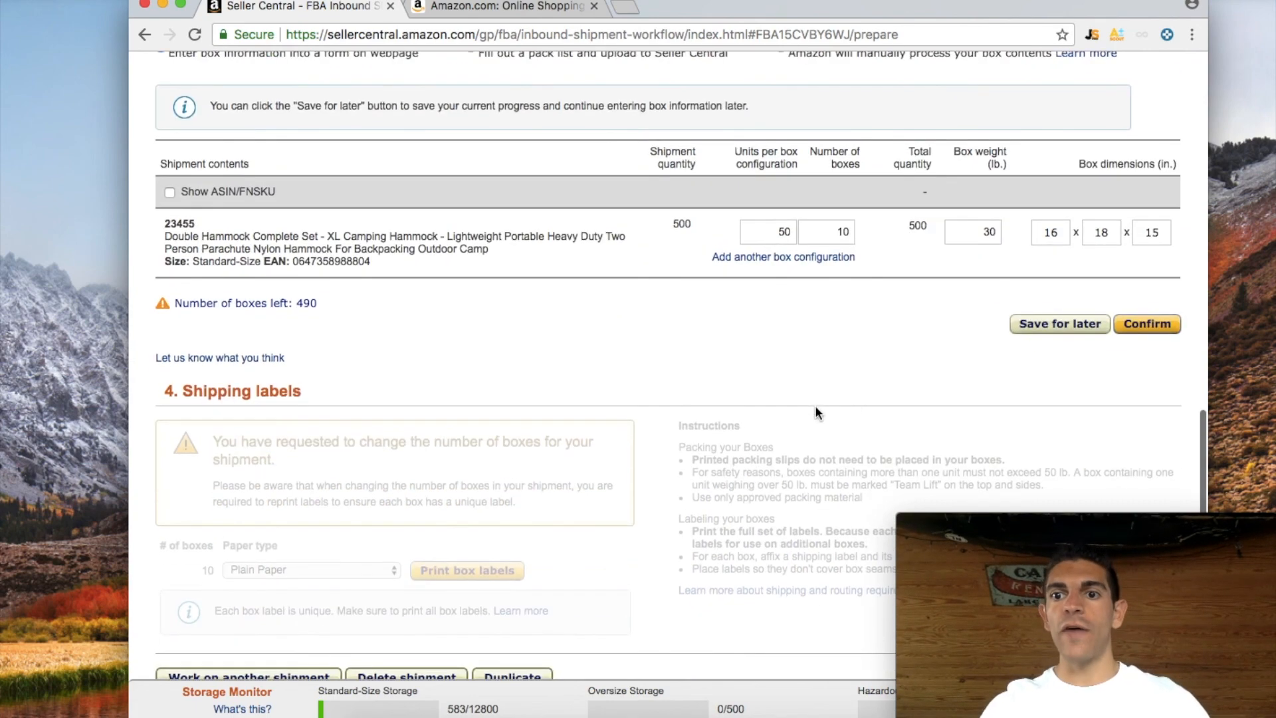
click(1148, 324)
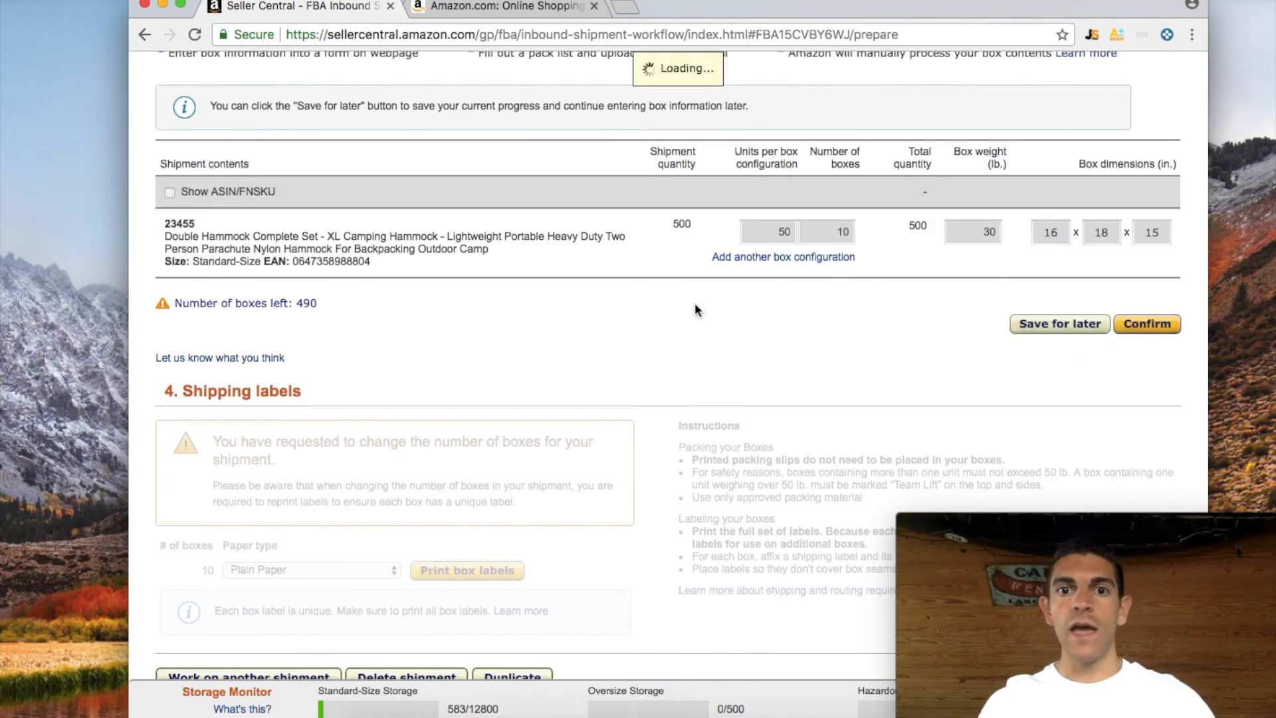
Step: Print the shipping labels for the 10 boxes on plain paper
scroll(695, 310, down, 2)
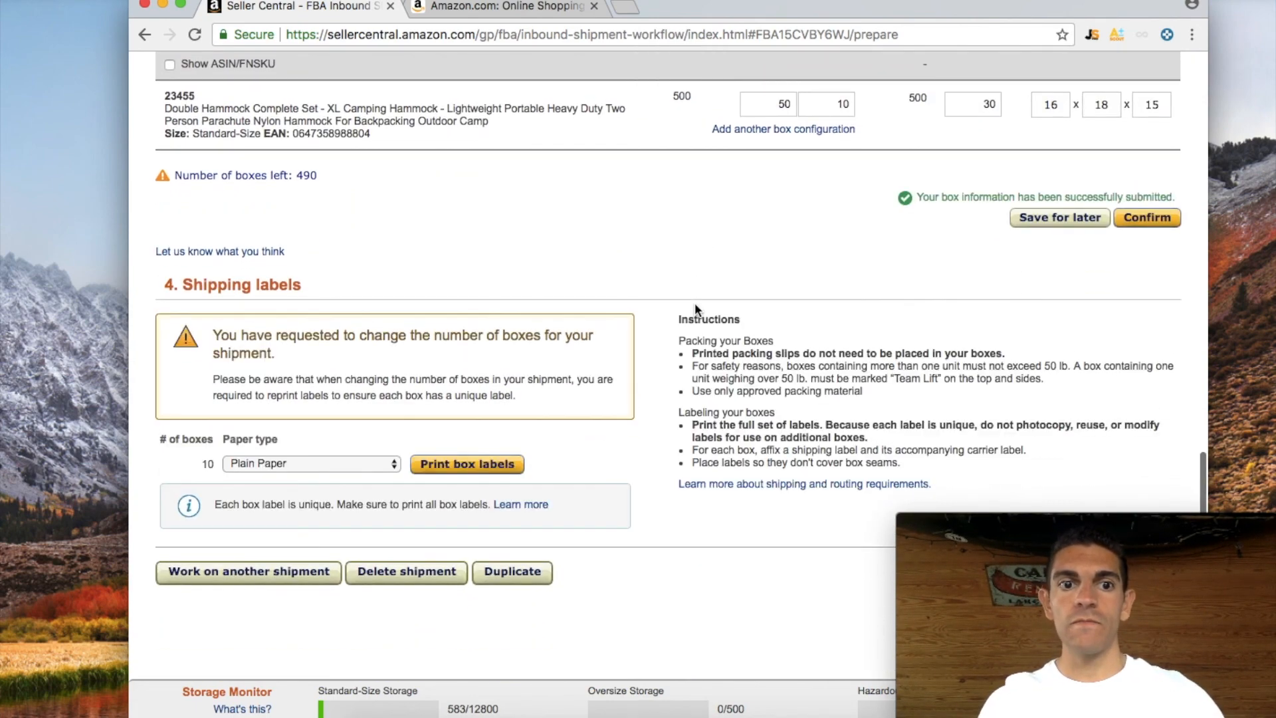
scroll(695, 306, down, 3)
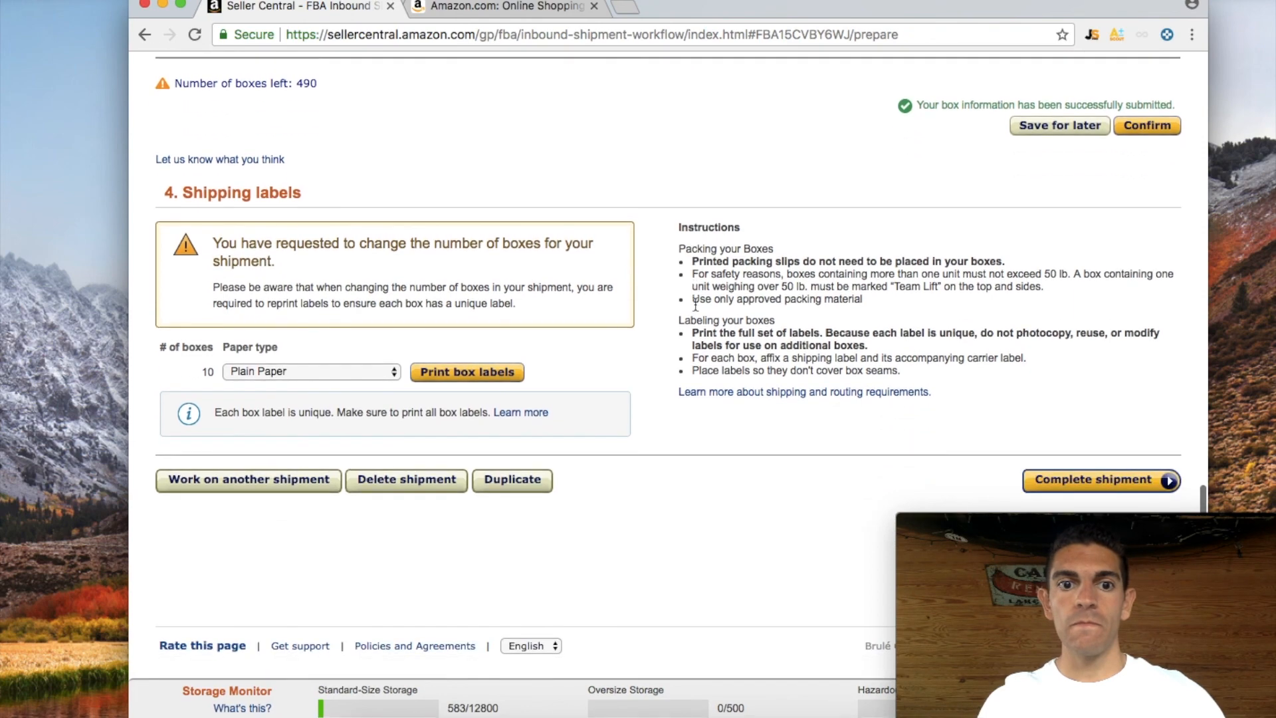
click(503, 374)
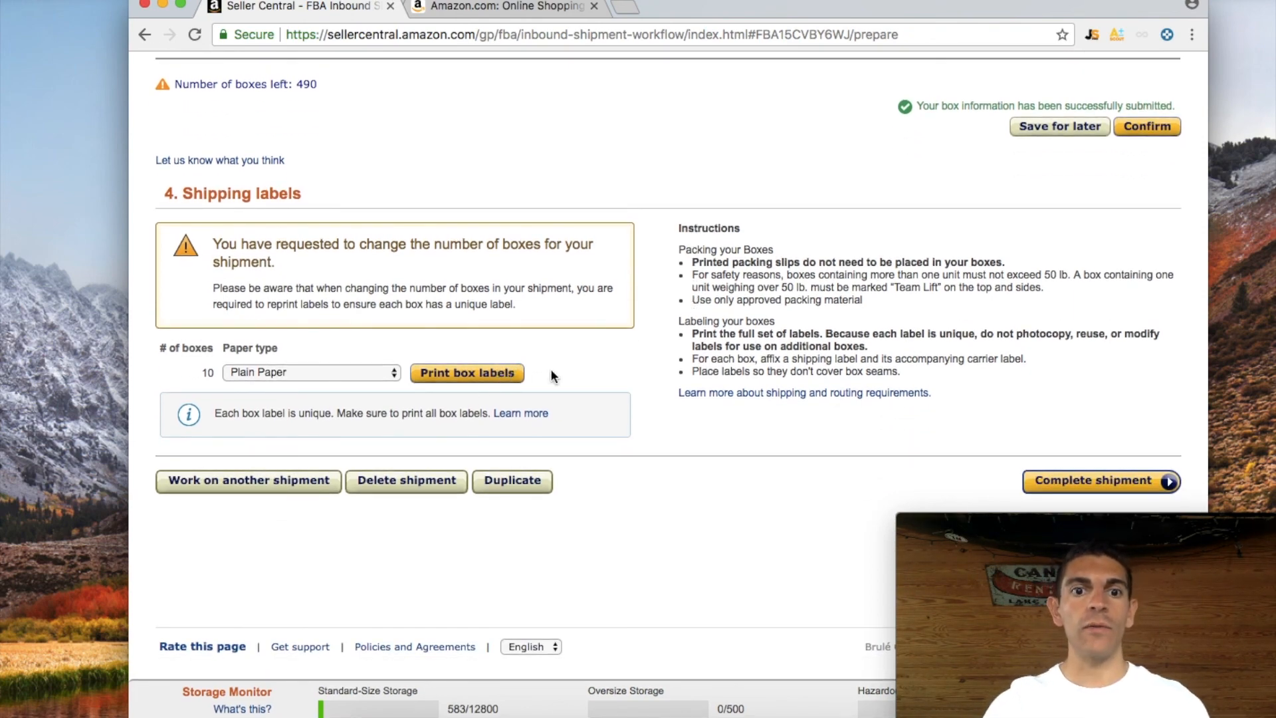